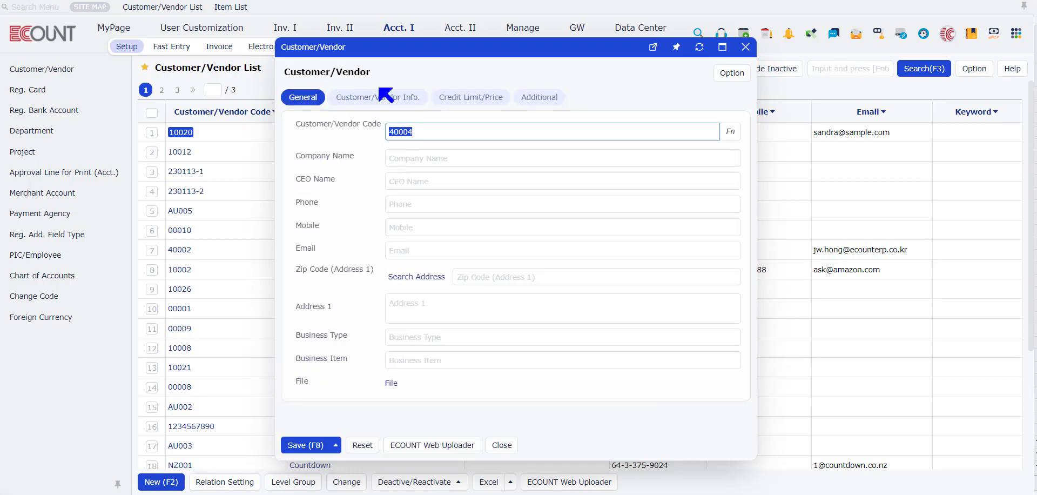
# Close the new customer/vendor form pre-filled with code 40004 without saving it
pyautogui.click(378, 97)
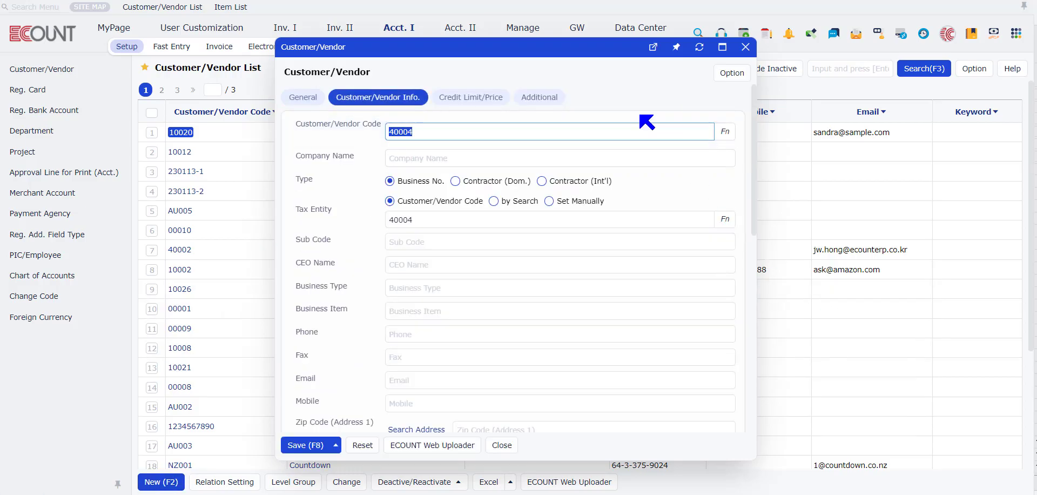
pyautogui.click(745, 47)
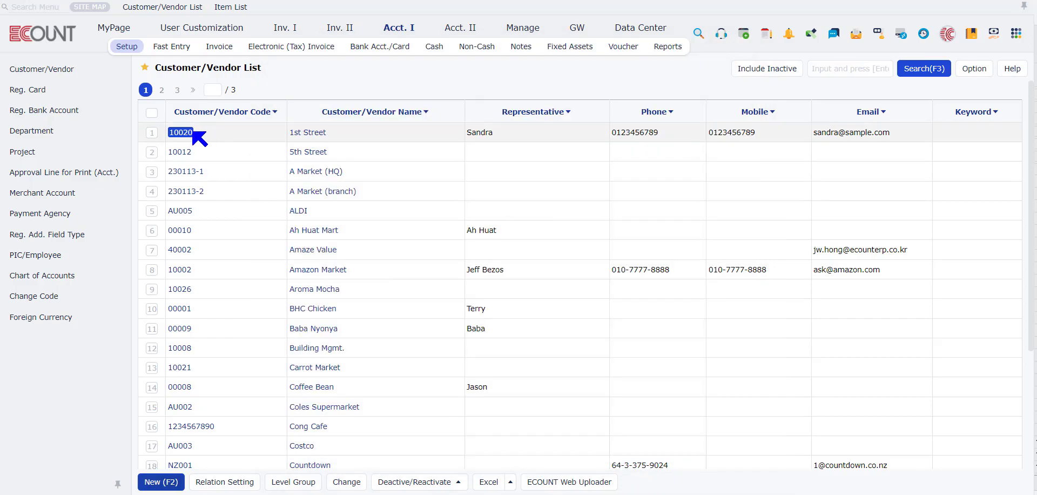
# Review the 1st Street record (code 10020), then start a new customer/vendor entry
pyautogui.click(181, 132)
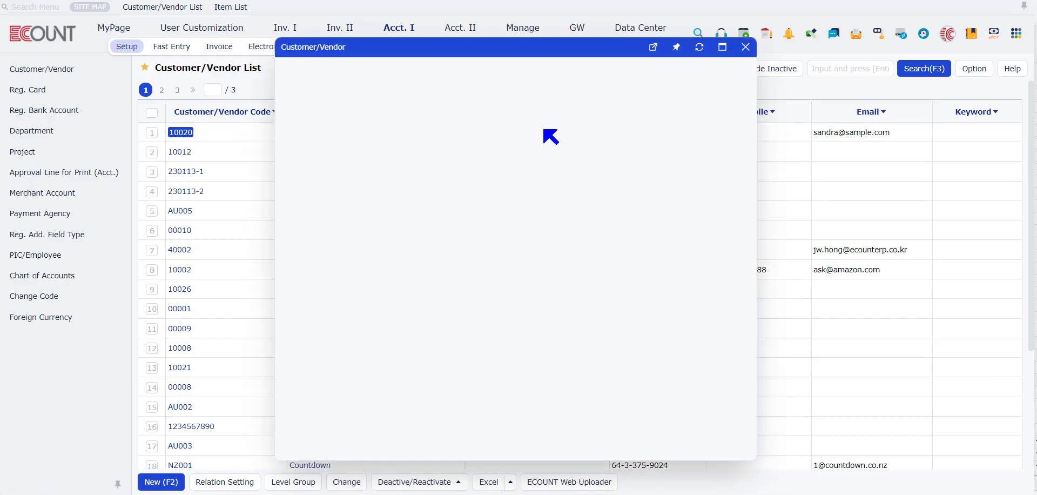
pyautogui.click(393, 97)
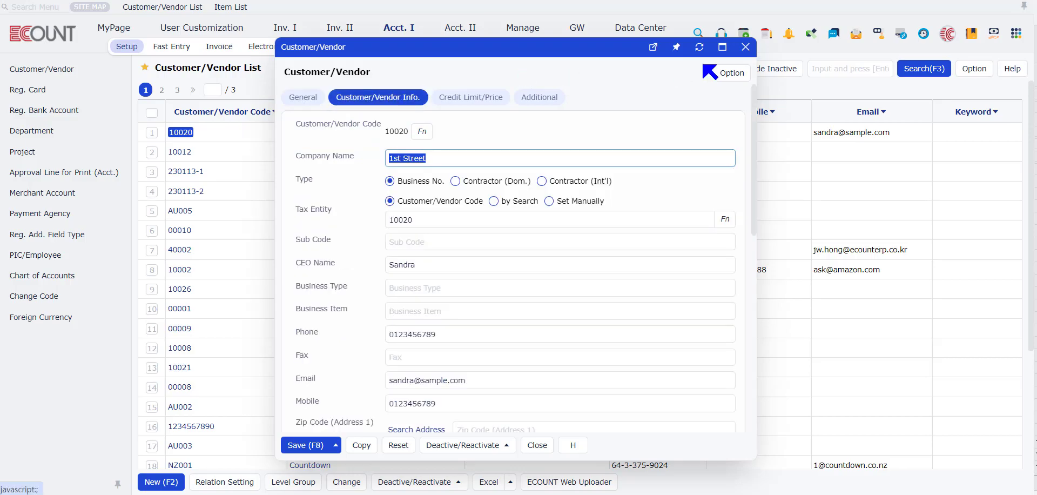
pyautogui.click(745, 47)
pyautogui.click(154, 482)
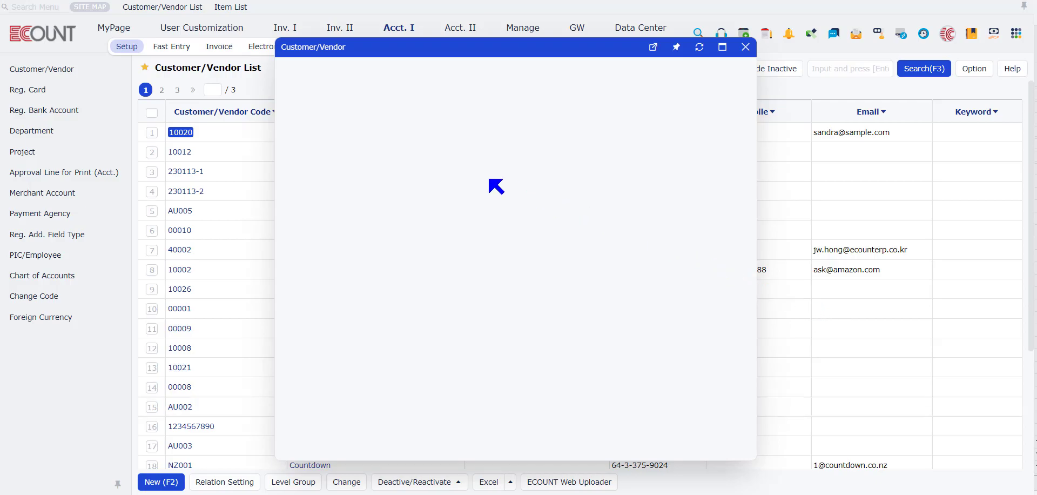
pyautogui.click(370, 101)
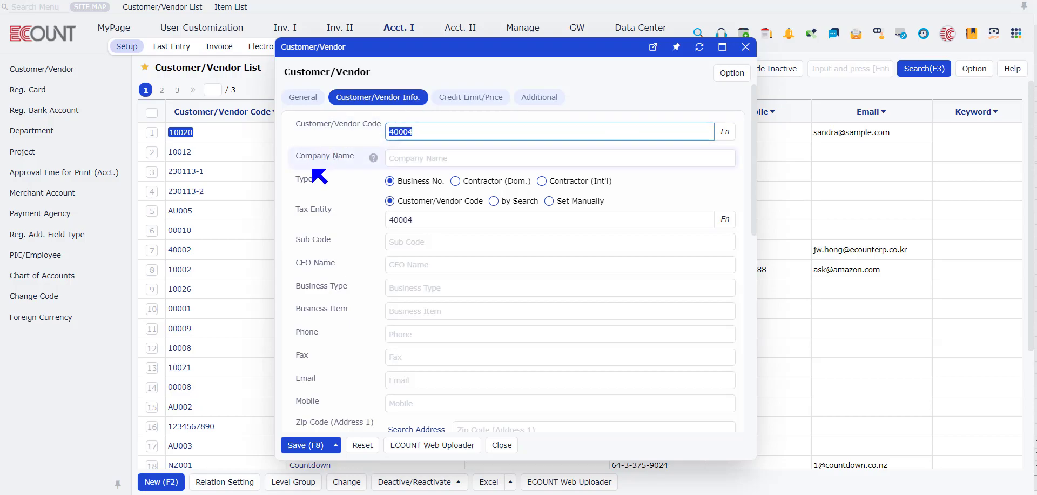
# Check that customer/vendor code 40004 is available through the code's Fn Check option
pyautogui.click(727, 135)
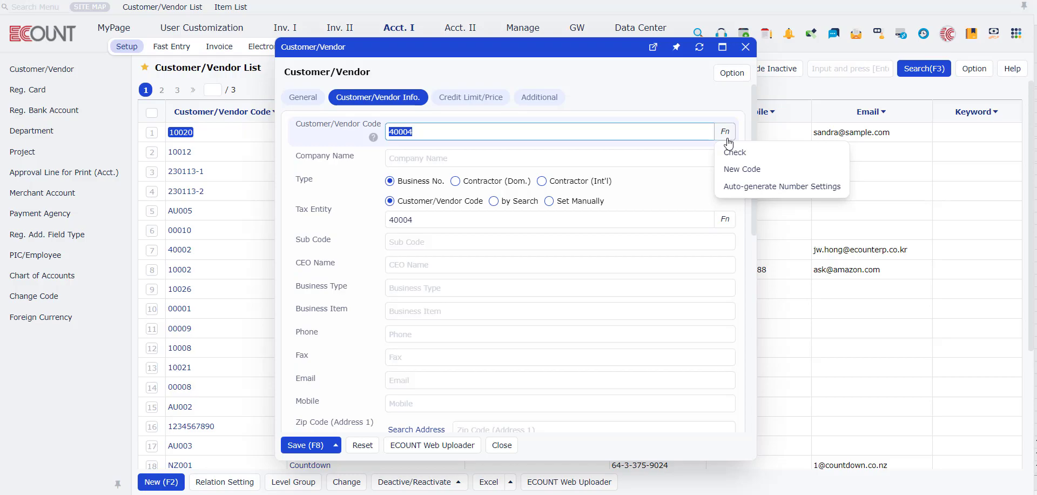
pyautogui.click(734, 152)
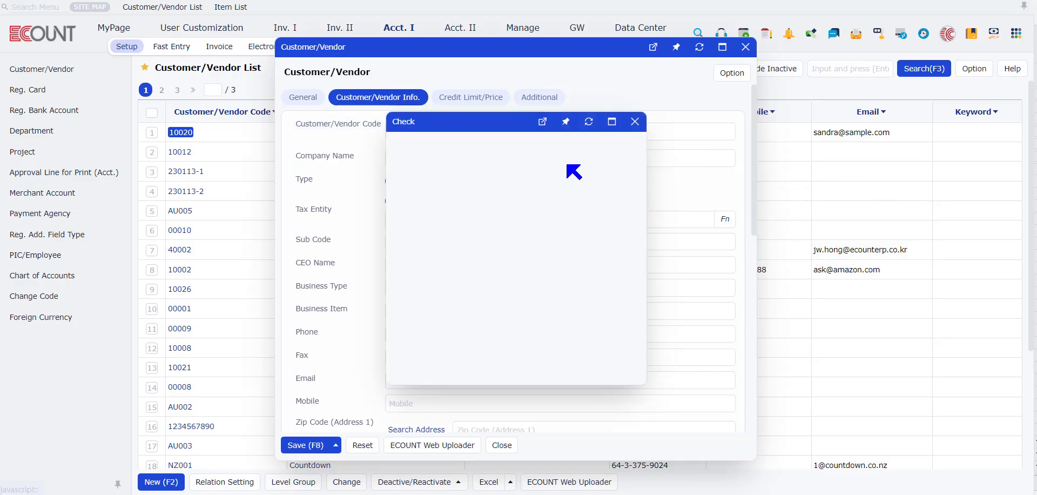
pyautogui.click(635, 121)
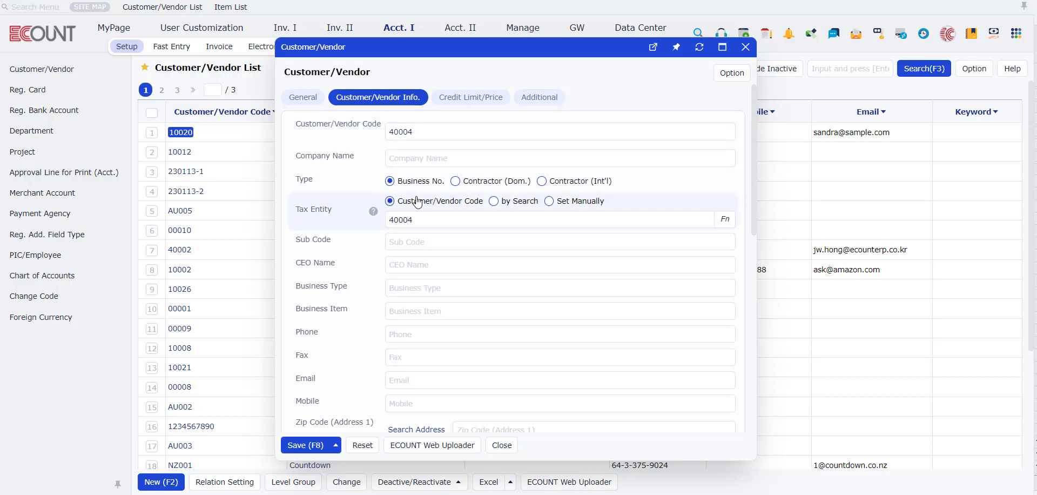
# Try the 'by Search' tax entity lookup, then switch Tax Entity to Set Manually
pyautogui.click(521, 203)
pyautogui.click(560, 220)
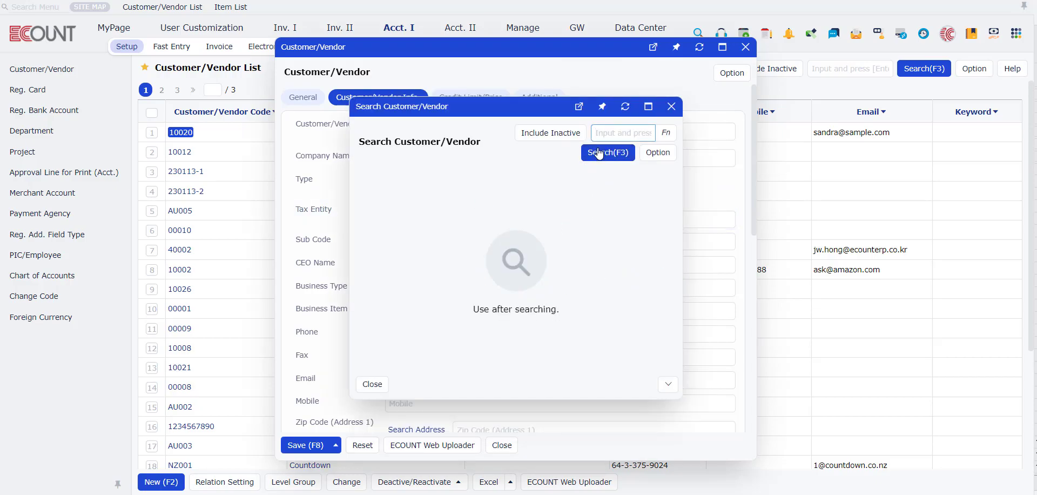
pyautogui.click(596, 152)
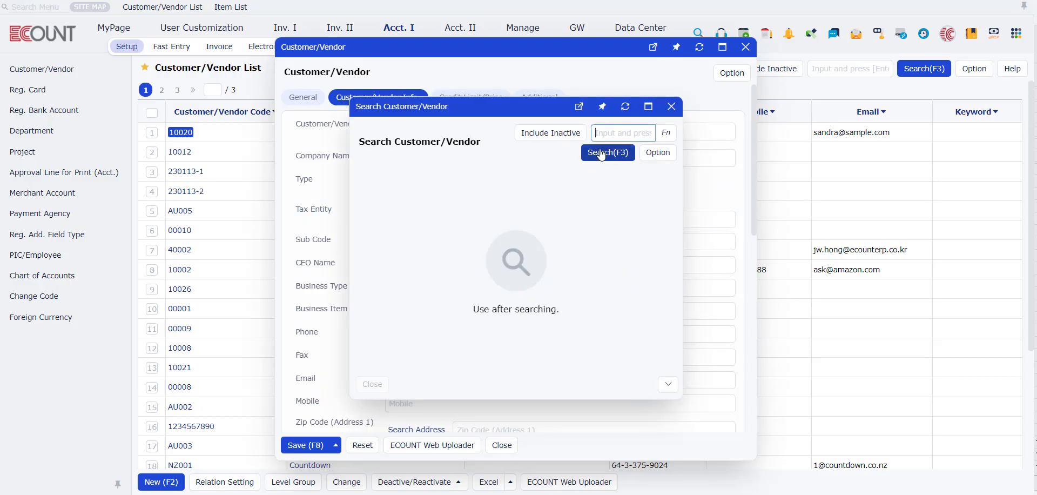
pyautogui.click(670, 106)
pyautogui.click(578, 201)
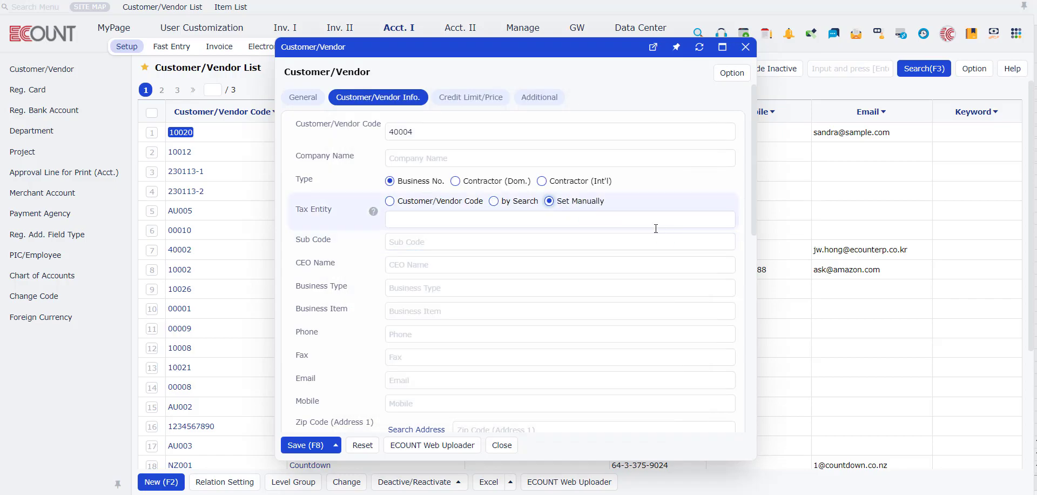
# Show the Fax field's extra options, Select Country and Add, on the new record
pyautogui.click(429, 221)
pyautogui.click(396, 219)
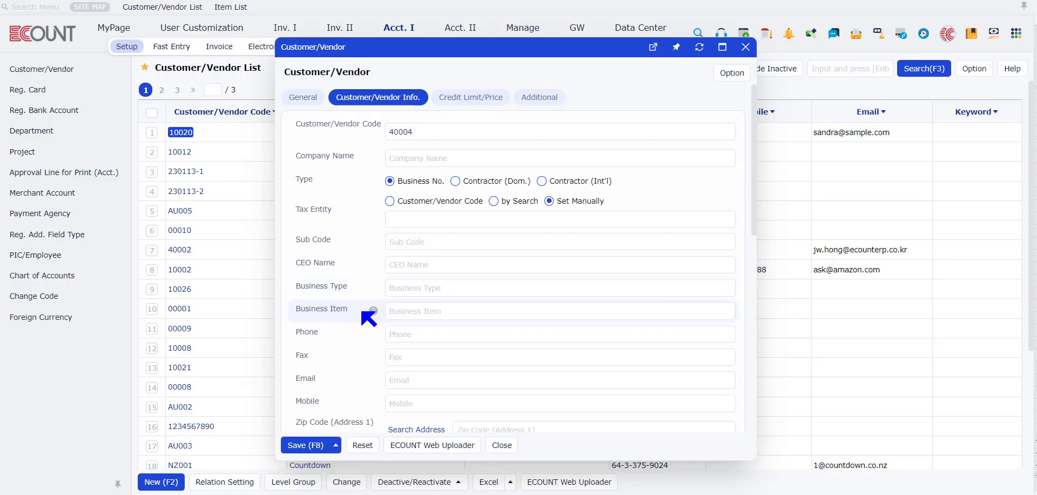
pyautogui.scroll(-1, 481, 253)
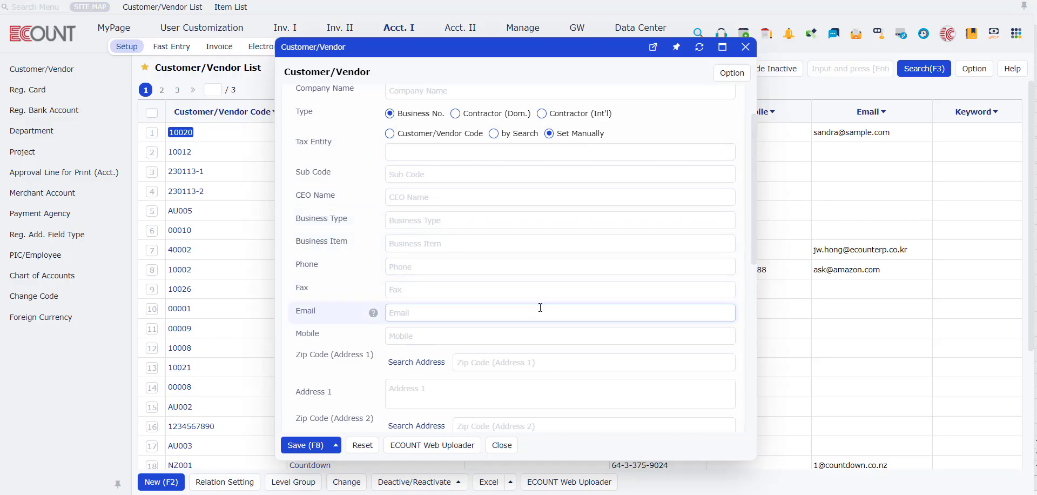
pyautogui.click(640, 316)
pyautogui.click(655, 292)
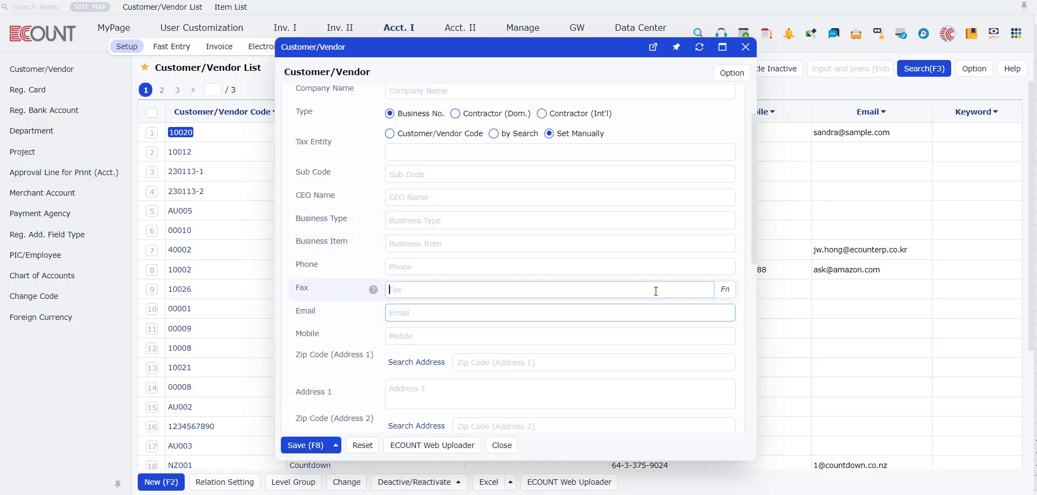
pyautogui.click(725, 291)
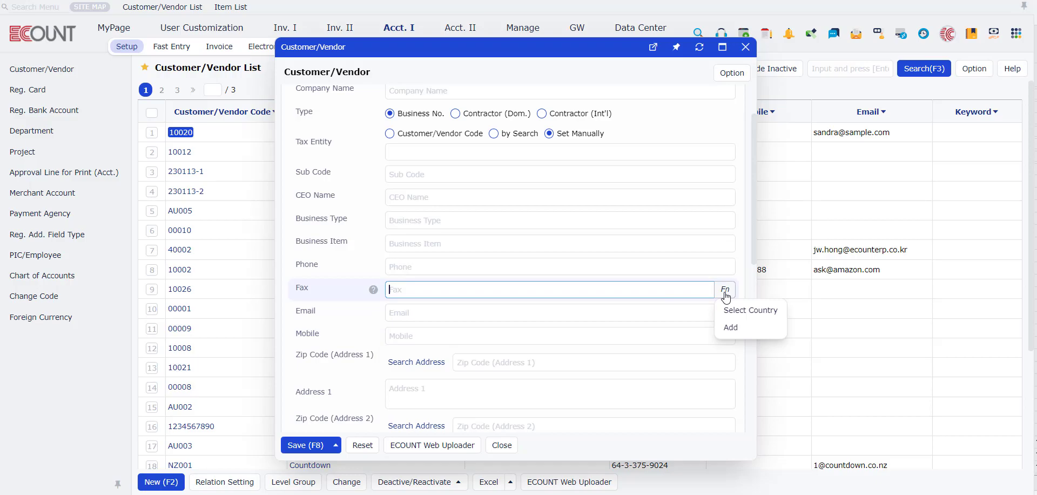
# Dismiss the country list and open Register Mobile/Email from 1st Street's Fax Add option
pyautogui.click(749, 316)
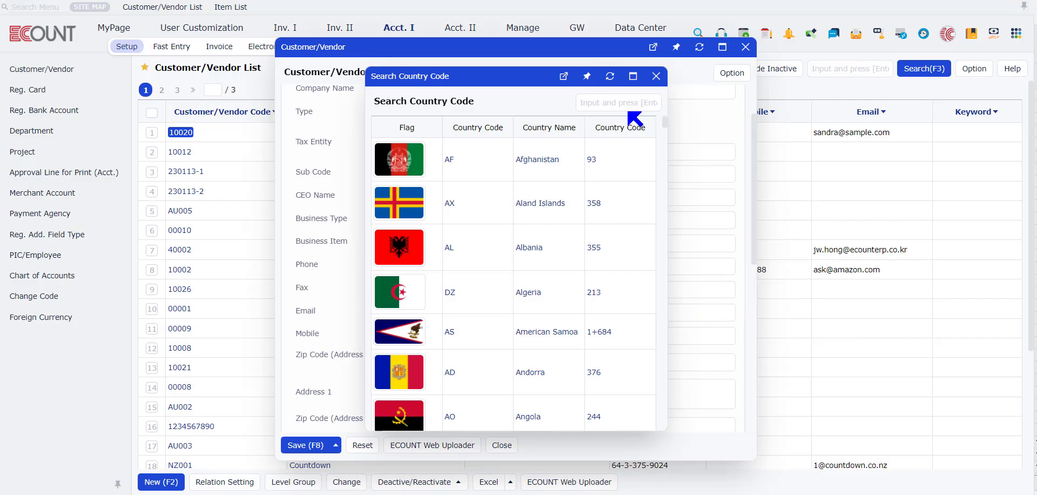
pyautogui.click(656, 76)
pyautogui.scroll(-2, 713, 169)
pyautogui.click(726, 222)
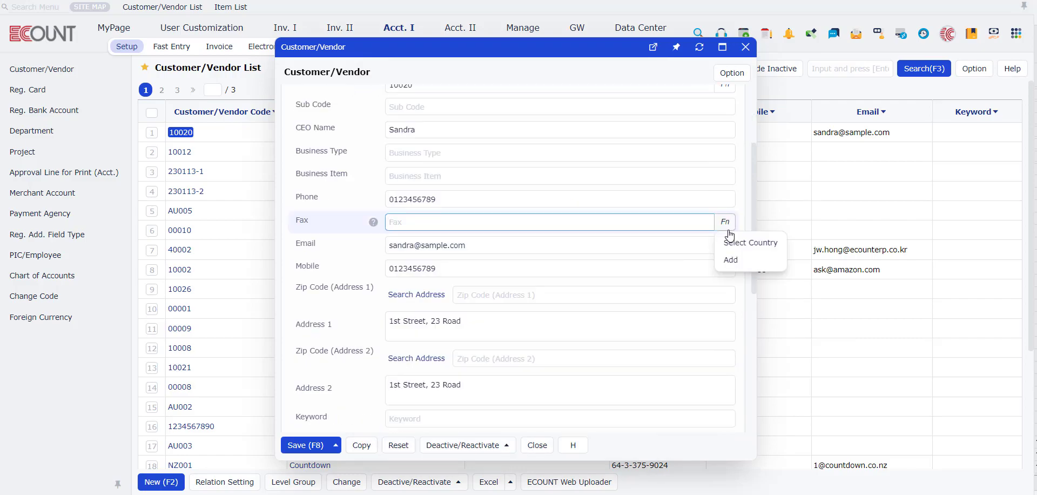
pyautogui.click(738, 264)
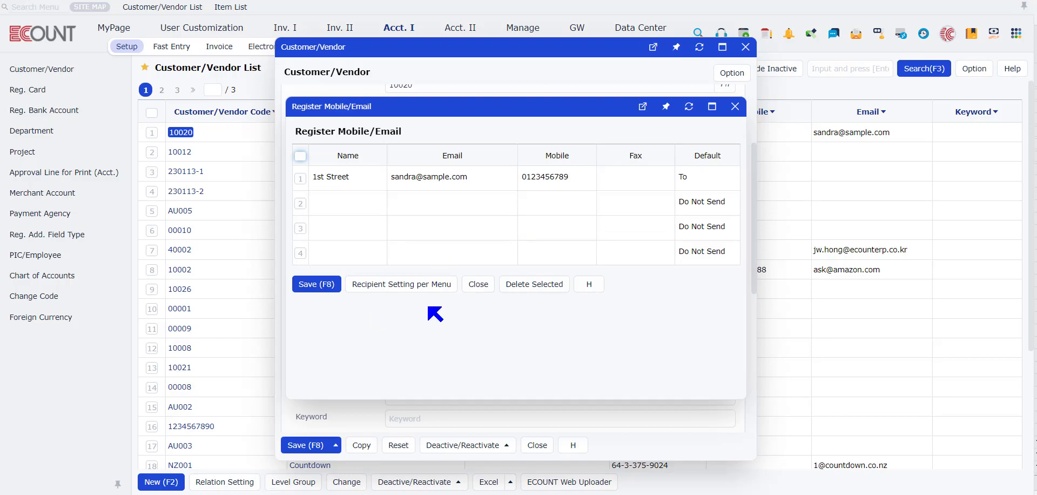
# Create a 'sales slip' recipient type linked to the Sales document and save it
pyautogui.click(408, 286)
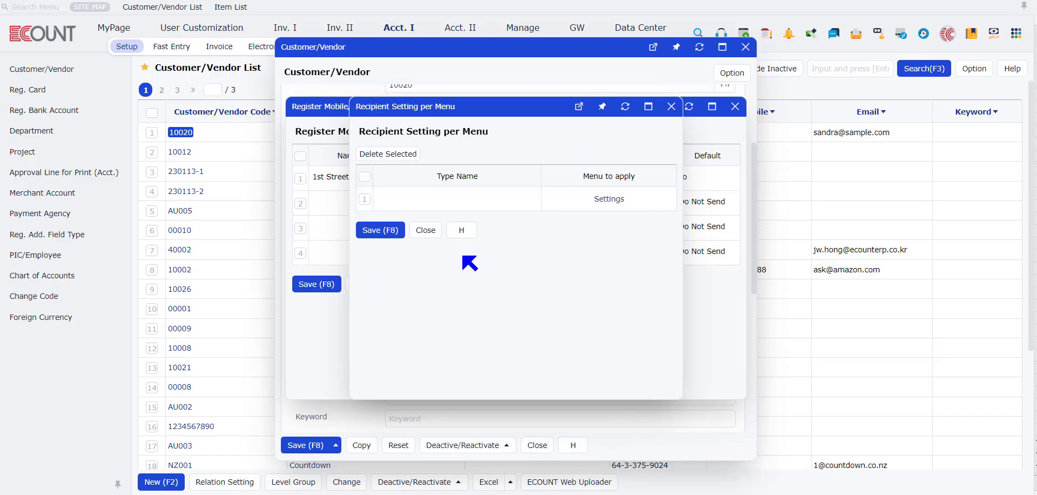
pyautogui.click(512, 198)
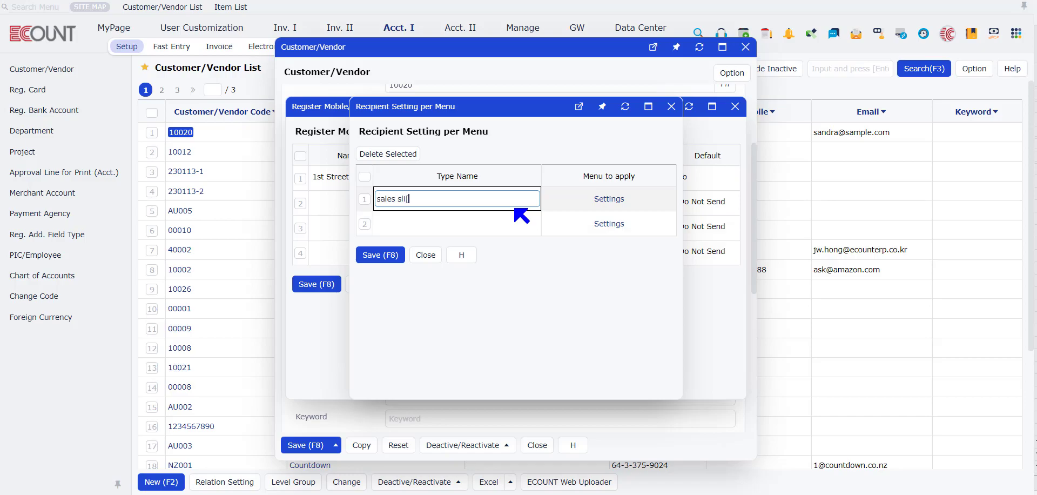
pyautogui.write('sales slip')
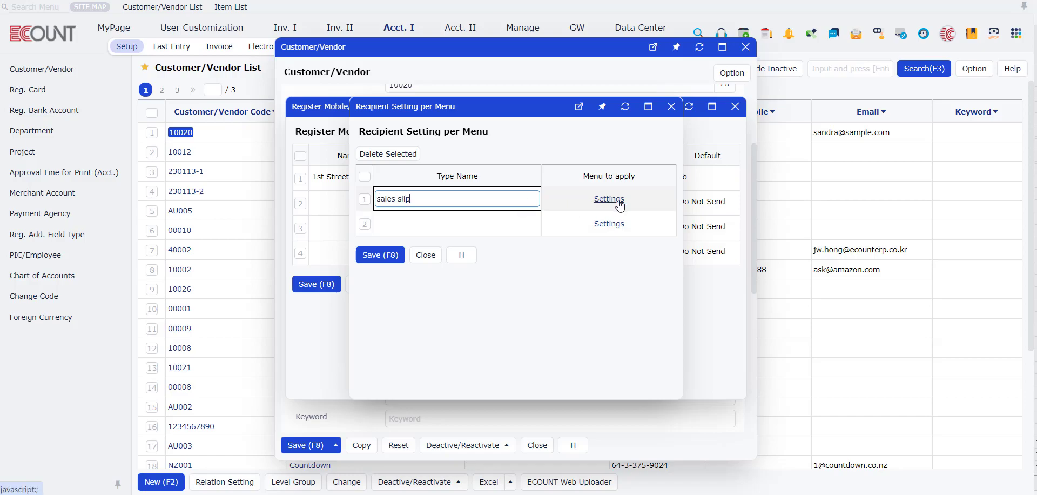
pyautogui.click(610, 199)
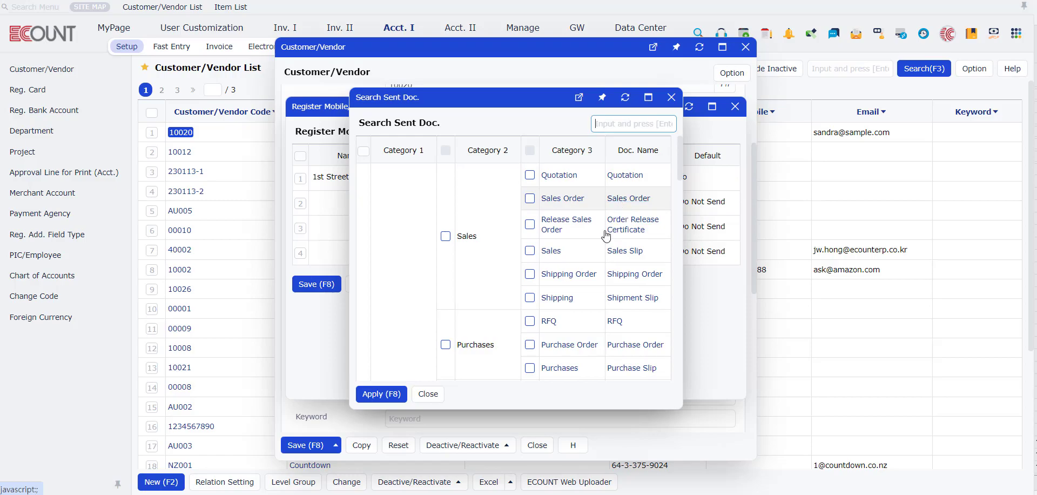
pyautogui.click(530, 250)
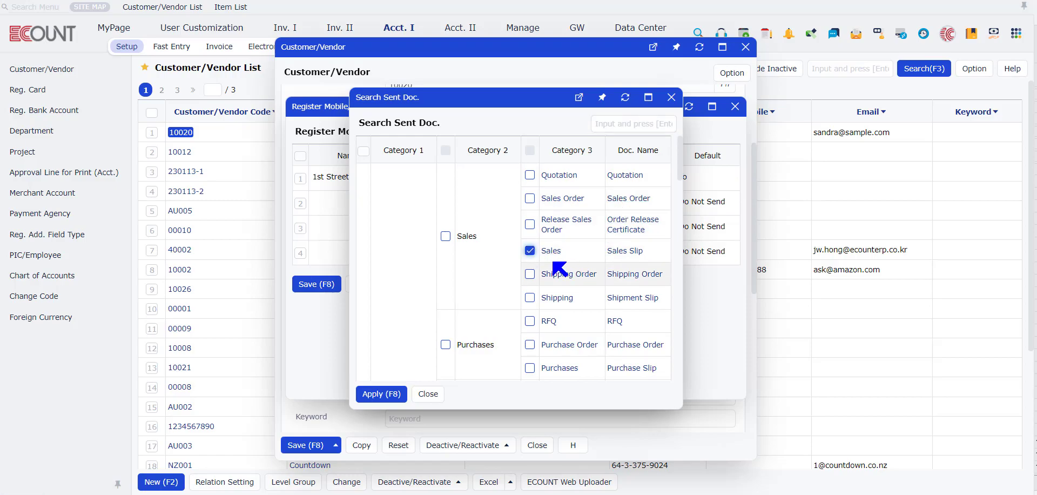
pyautogui.click(385, 396)
pyautogui.click(387, 279)
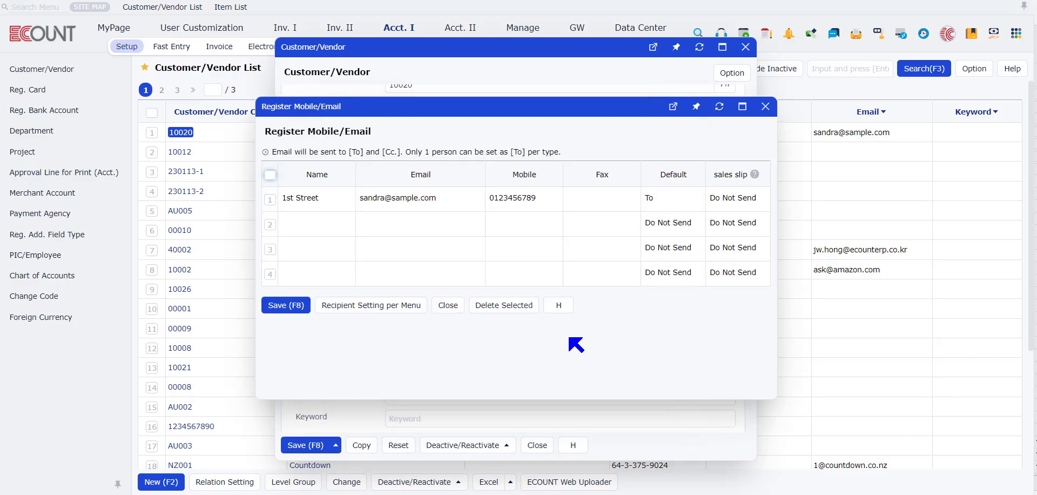
# Enter the second contact's email, make them the sales slip To recipient, and save 1st Street
pyautogui.click(309, 226)
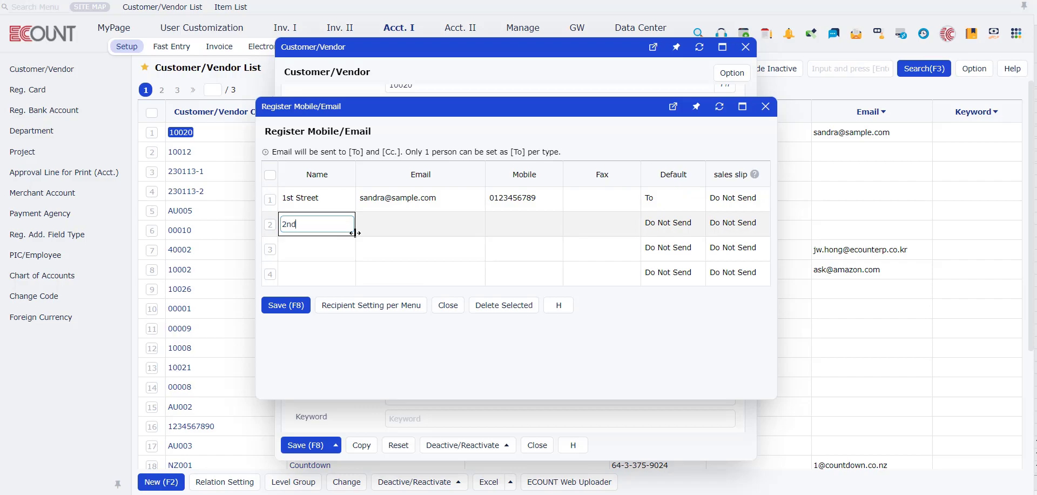
pyautogui.click(389, 229)
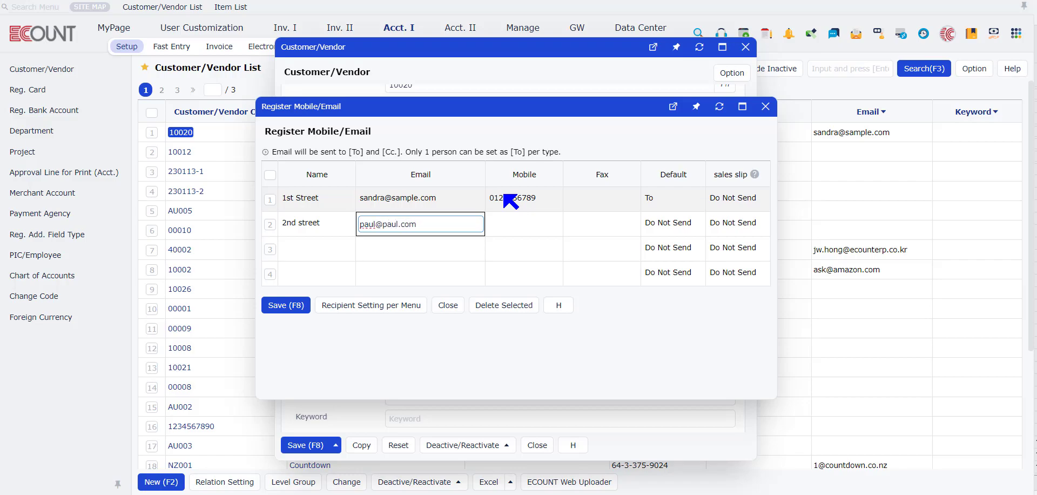
pyautogui.write('paul@paul.com')
pyautogui.click(635, 230)
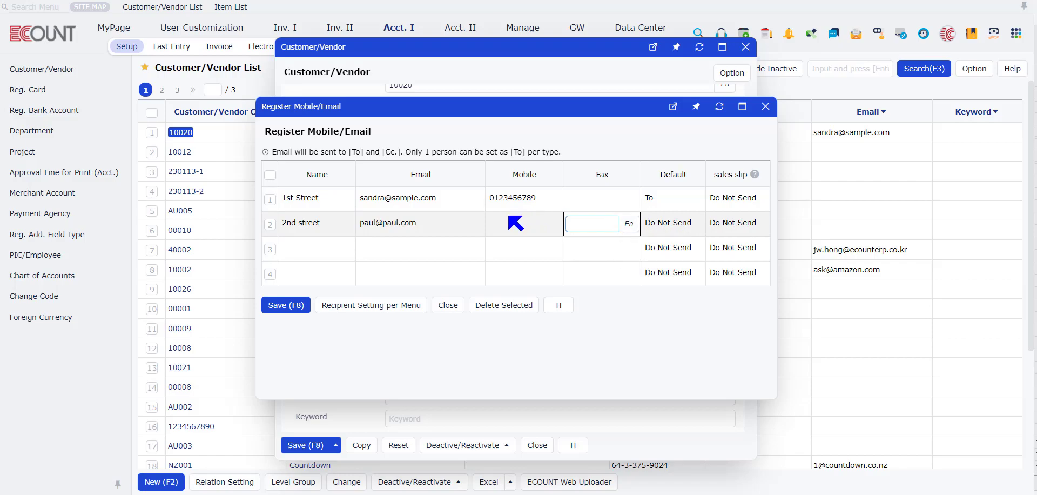
pyautogui.click(751, 230)
pyautogui.click(752, 231)
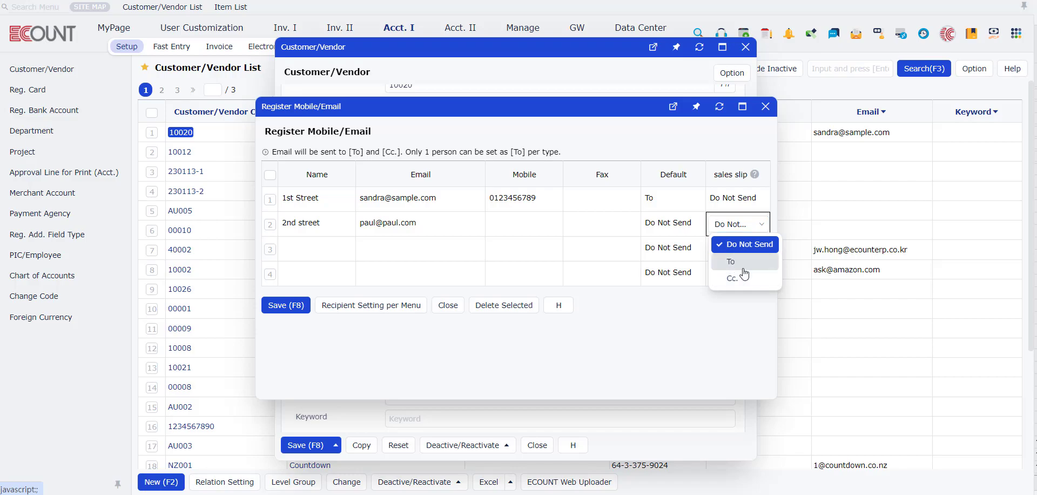
pyautogui.click(734, 263)
pyautogui.click(313, 305)
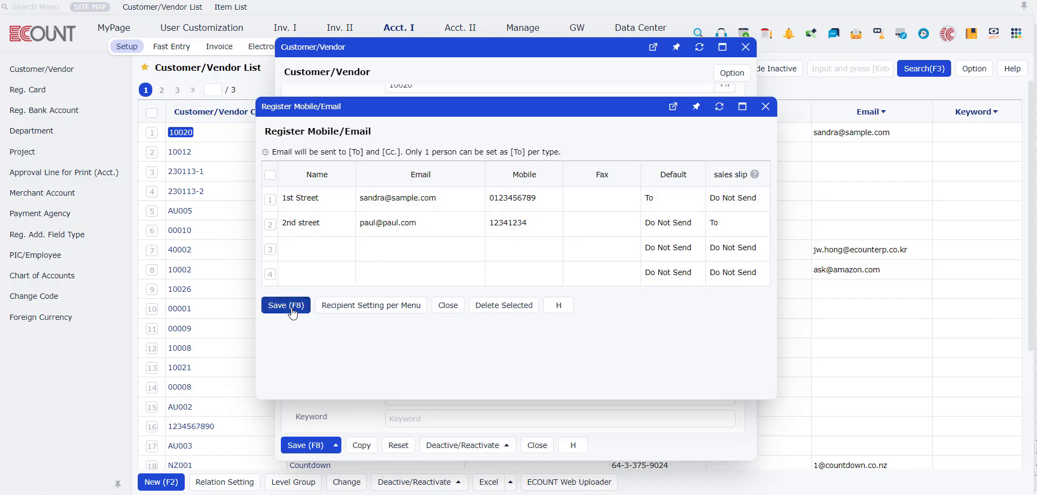
pyautogui.click(306, 446)
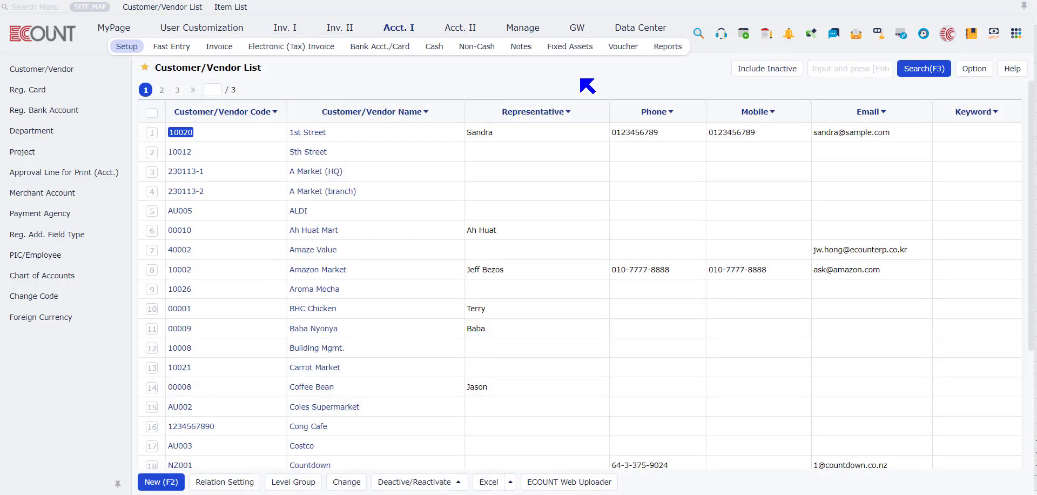
pyautogui.moveTo(577, 29)
pyautogui.moveTo(619, 46)
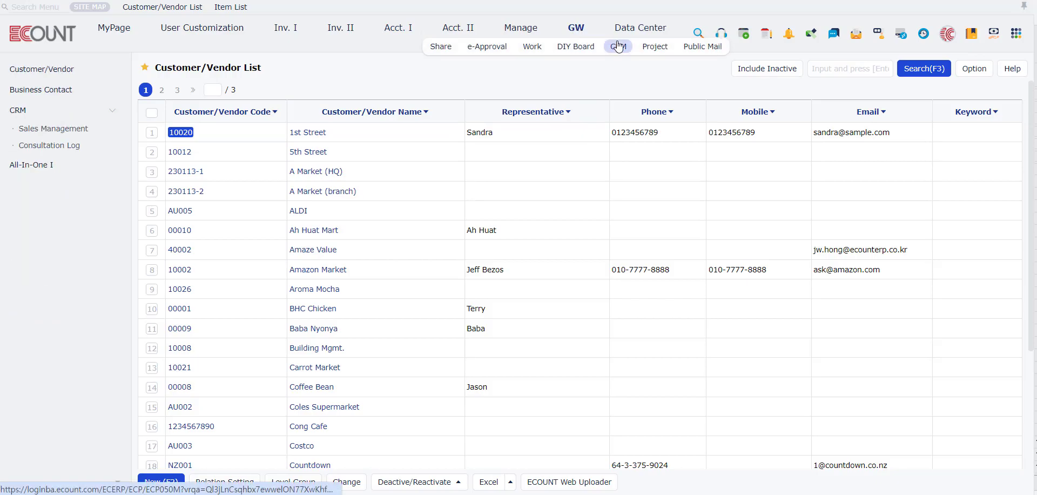
pyautogui.click(85, 94)
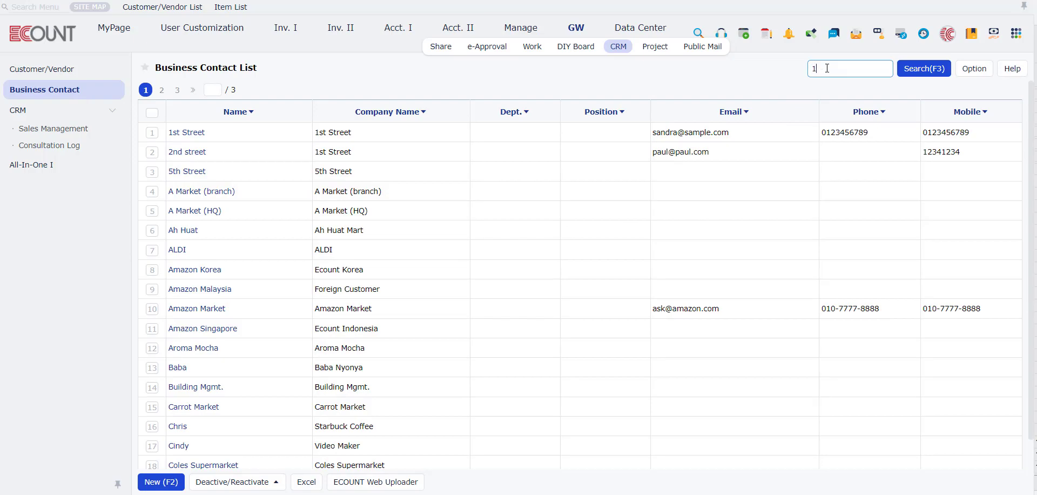
pyautogui.press('Return')
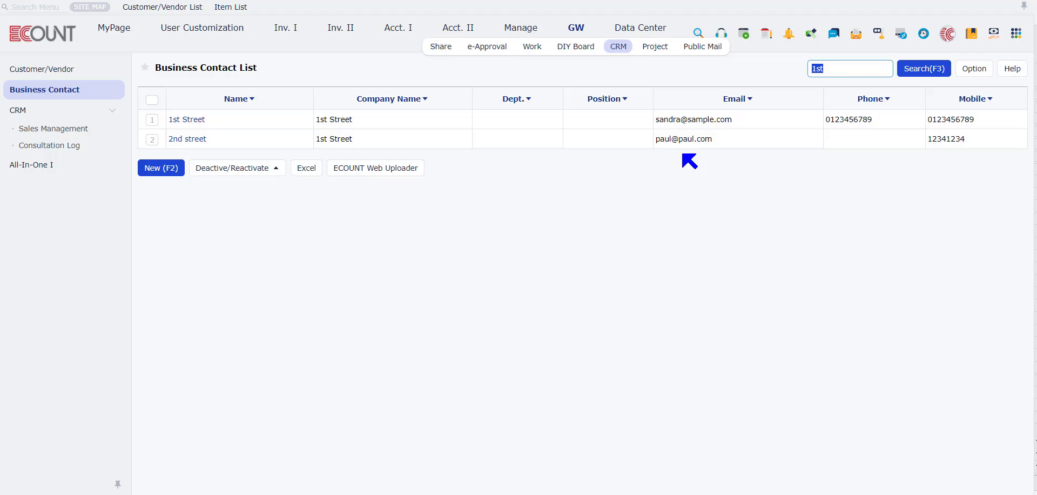
pyautogui.moveTo(414, 35)
pyautogui.click(124, 47)
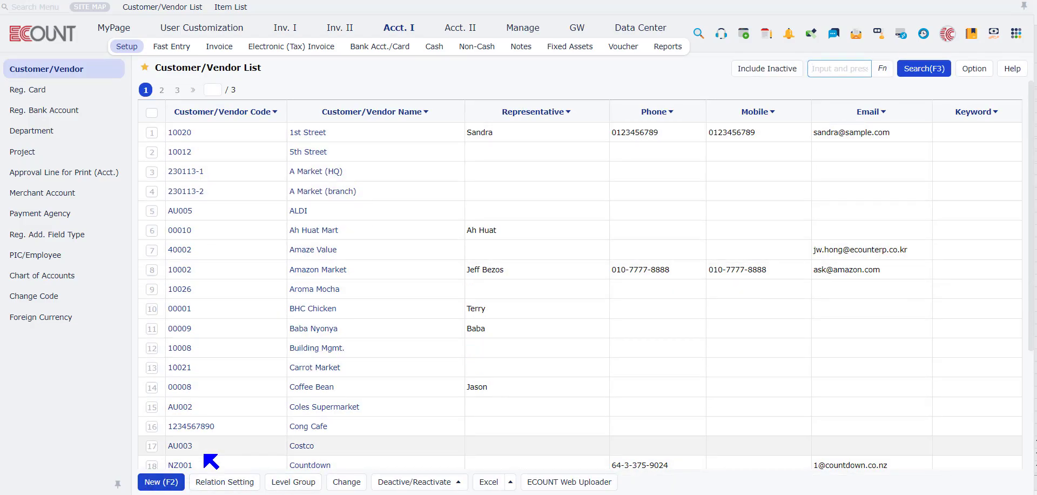
# Start a new customer/vendor entry and try the Address 1 lookup, acknowledging the set-after-saving notice
pyautogui.click(162, 481)
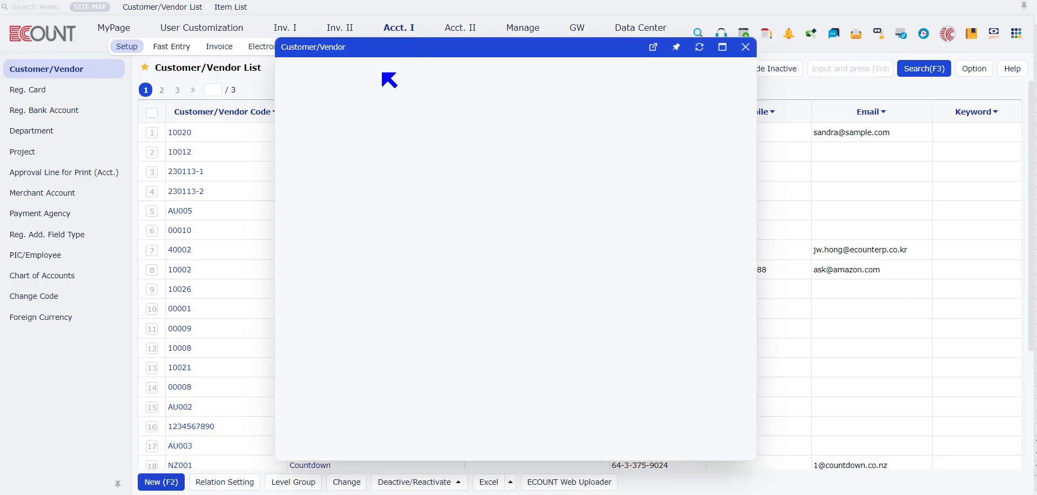
pyautogui.click(364, 98)
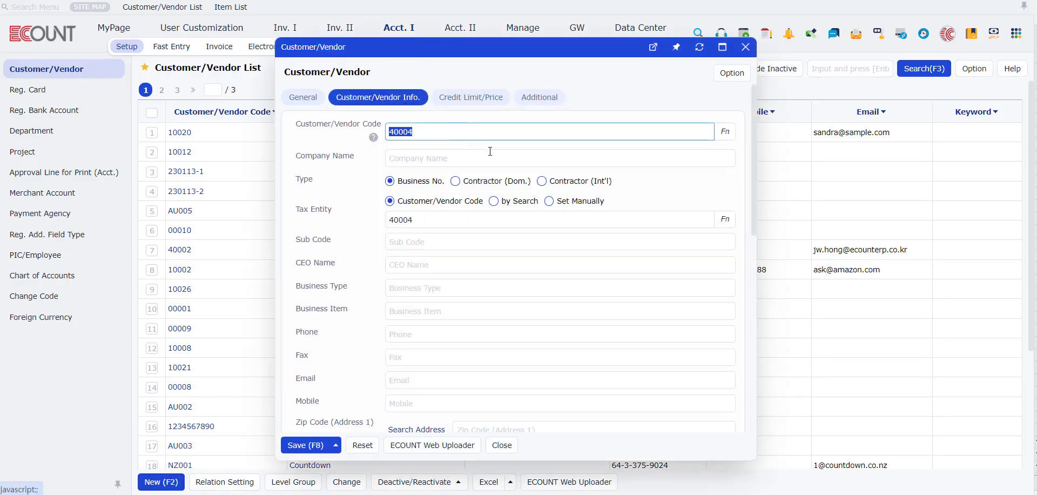
pyautogui.scroll(-3, 489, 229)
pyautogui.click(507, 296)
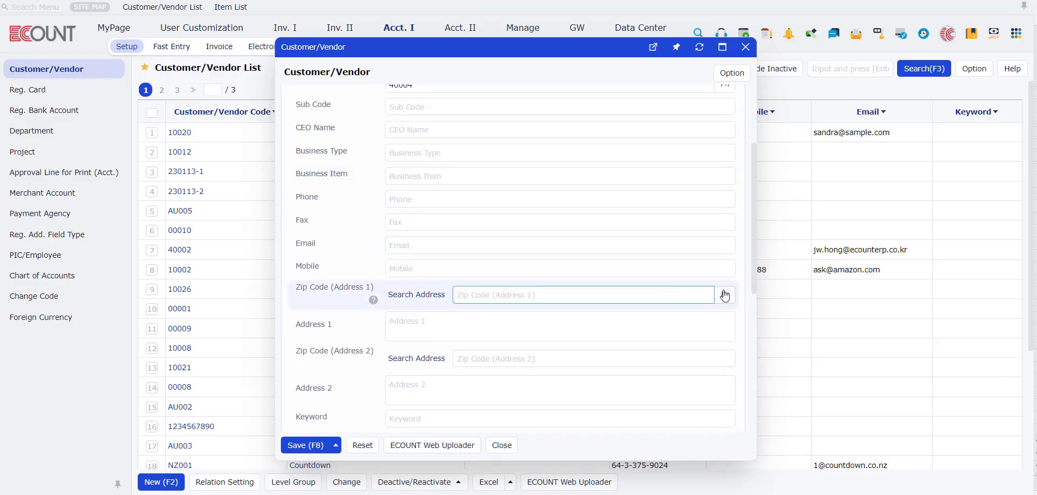
pyautogui.click(634, 326)
pyautogui.click(726, 329)
pyautogui.click(735, 359)
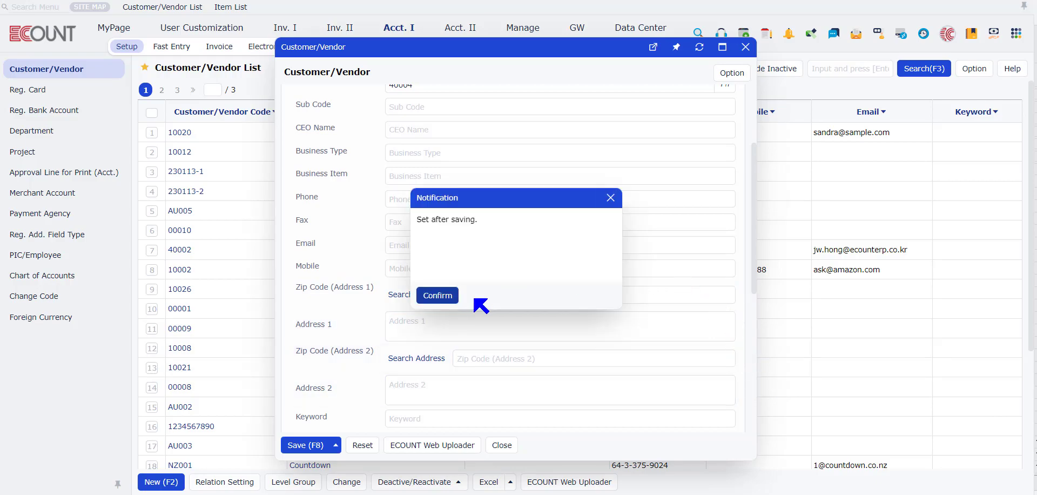
pyautogui.click(454, 296)
# Open the 1st Street record and enter 123 as its keyword
pyautogui.click(746, 47)
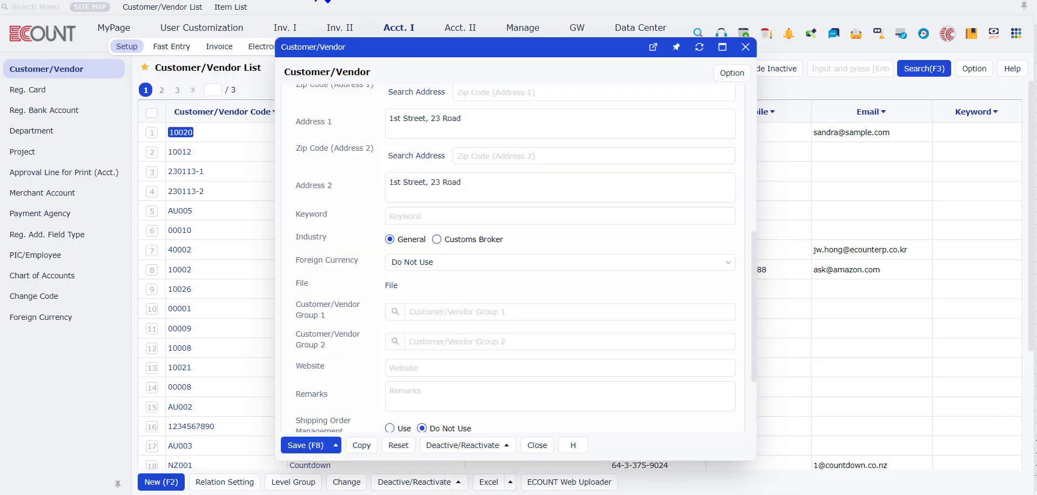
pyautogui.click(428, 222)
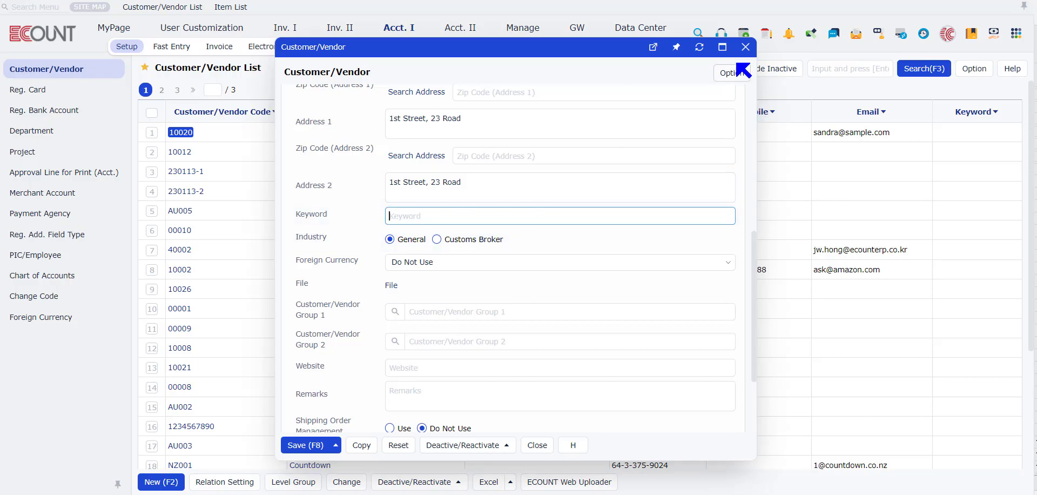
pyautogui.write('123')
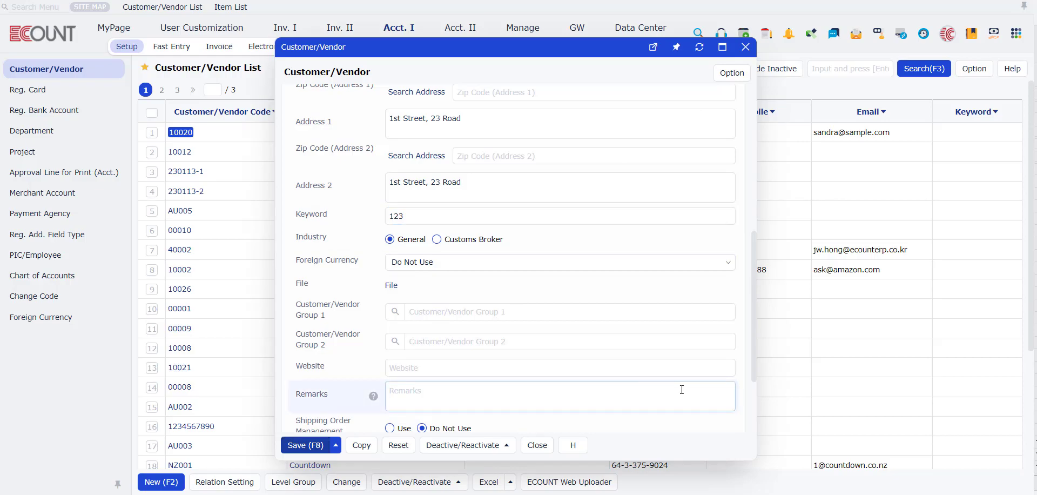
# Save 1st Street with keyword 123 and search the customer list for 123
pyautogui.press('F8')
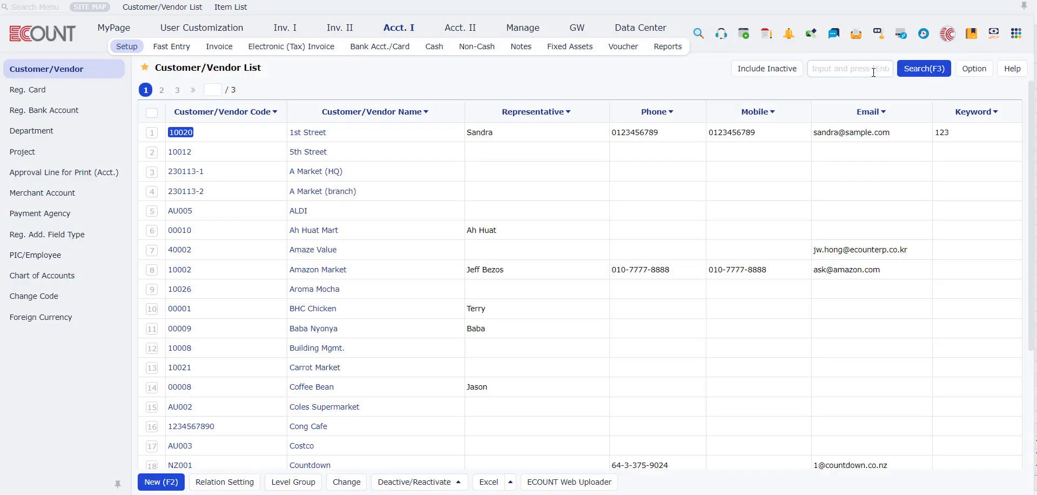
pyautogui.write('1')
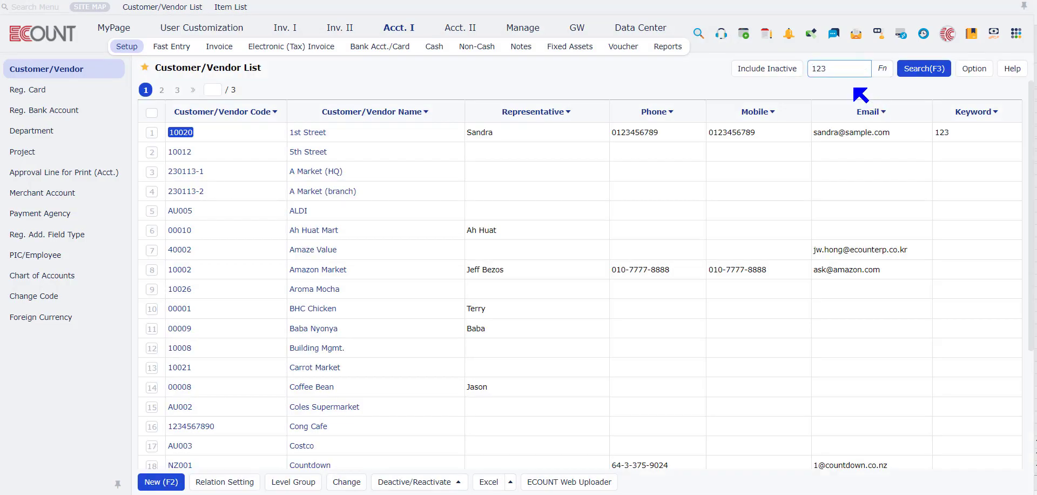
pyautogui.write('23')
pyautogui.press('Return')
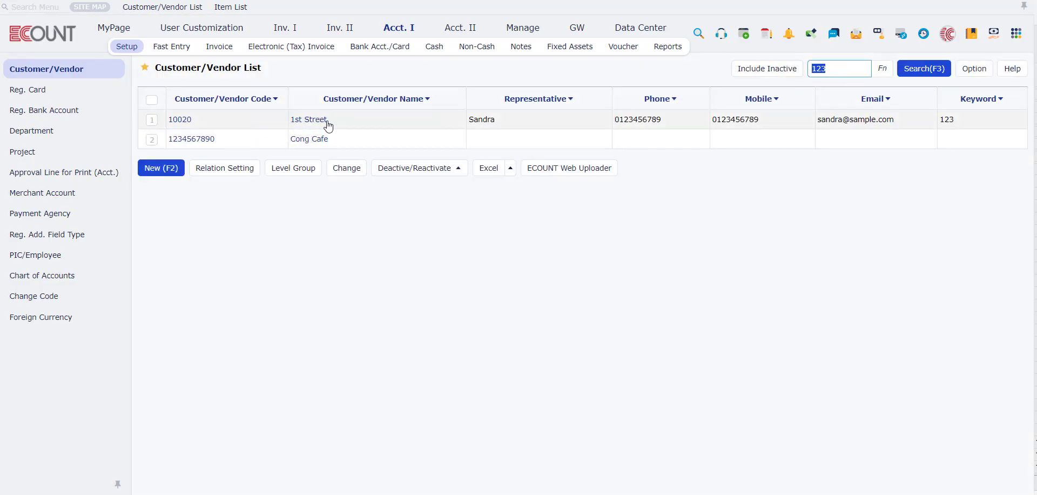
# Open the 1st Street record and change its Industry from General to Customs Broker
pyautogui.click(308, 120)
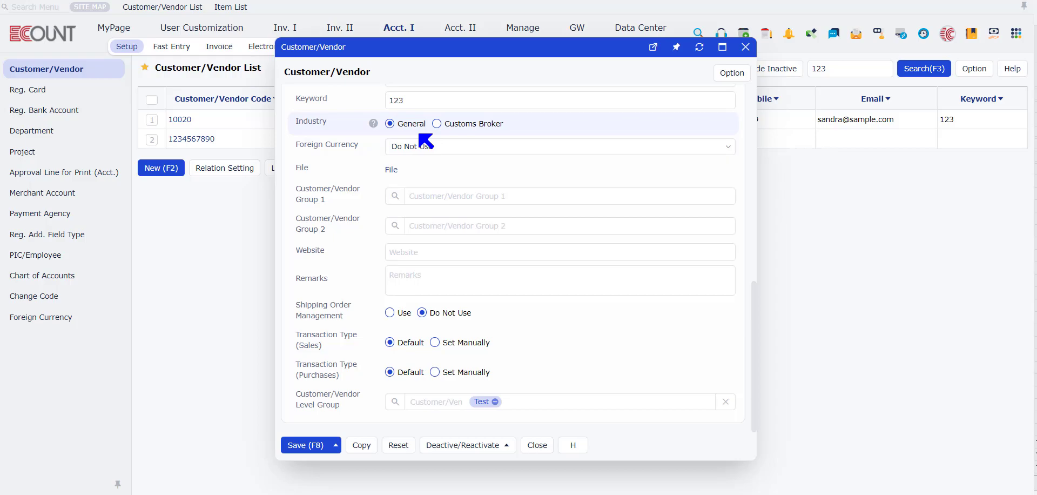
pyautogui.click(437, 124)
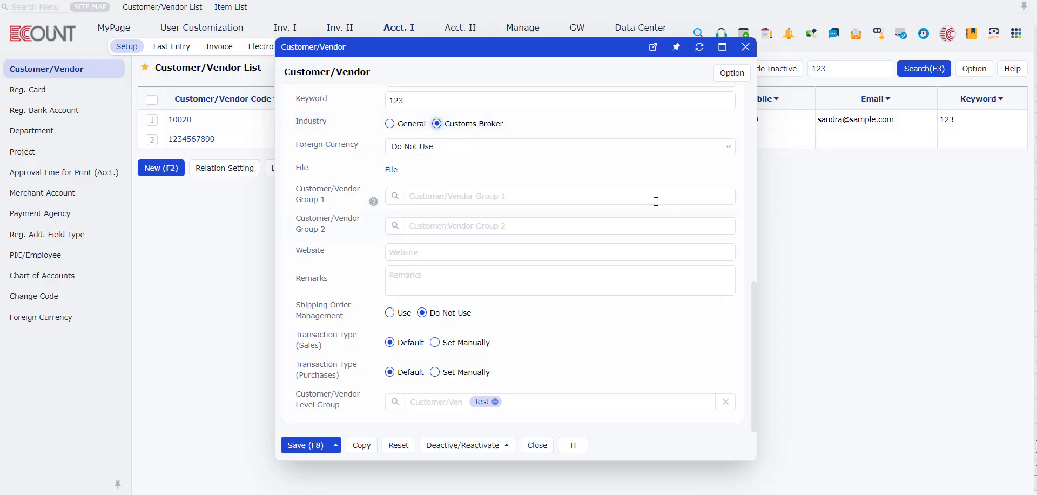
pyautogui.scroll(3, 654, 216)
pyautogui.scroll(2, 651, 283)
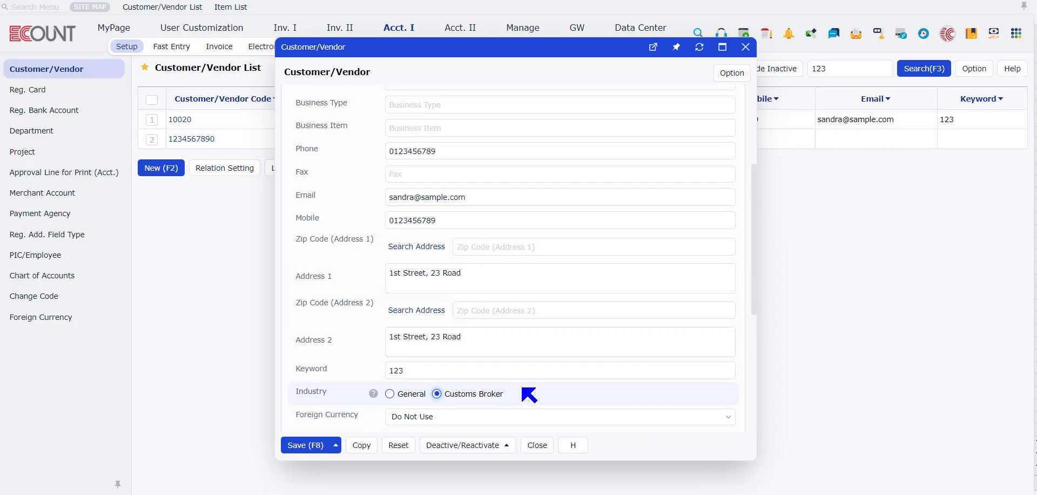
# Open Acct. II > Import behind the form and review Foreign Currency choices, leaving Do Not Use
pyautogui.moveTo(498, 54); pyautogui.dragTo(547, 232)
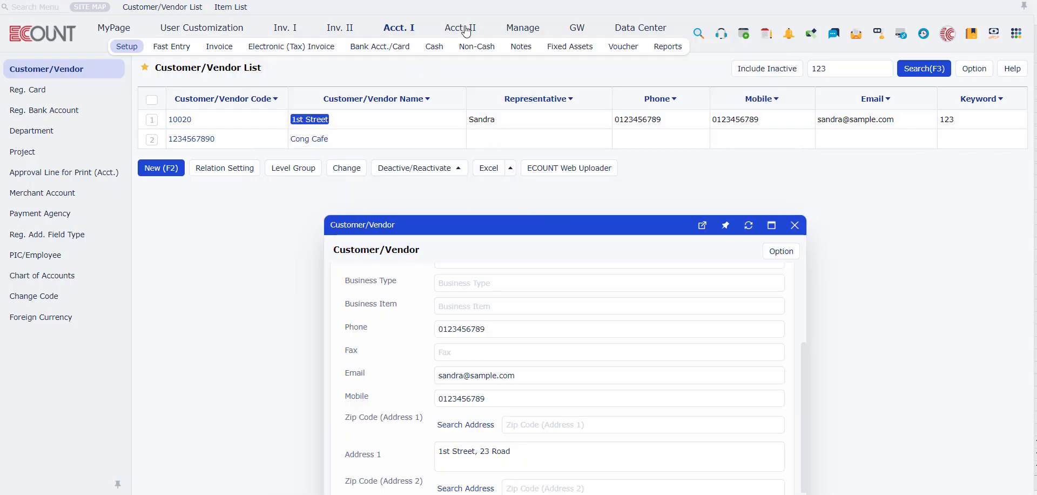
pyautogui.moveTo(464, 27)
pyautogui.click(507, 47)
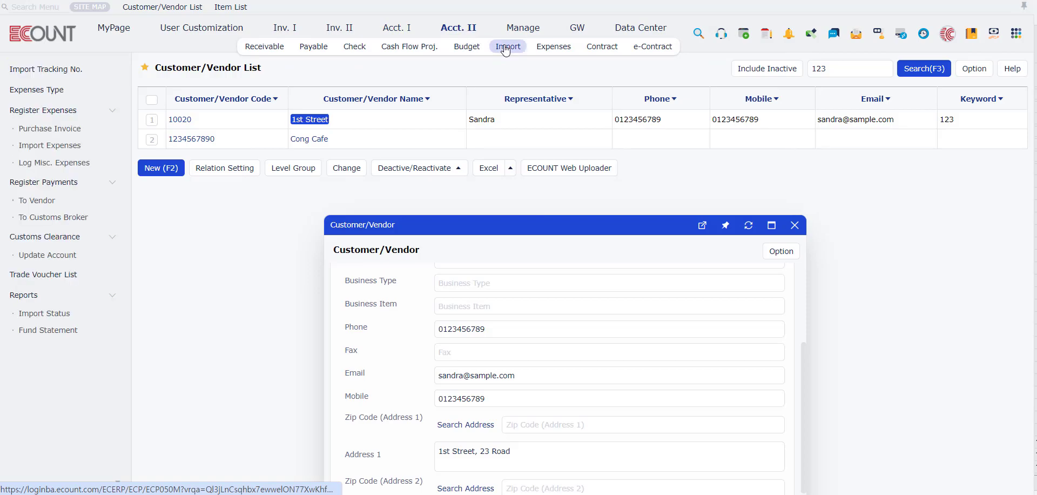
pyautogui.moveTo(535, 222); pyautogui.dragTo(489, 20)
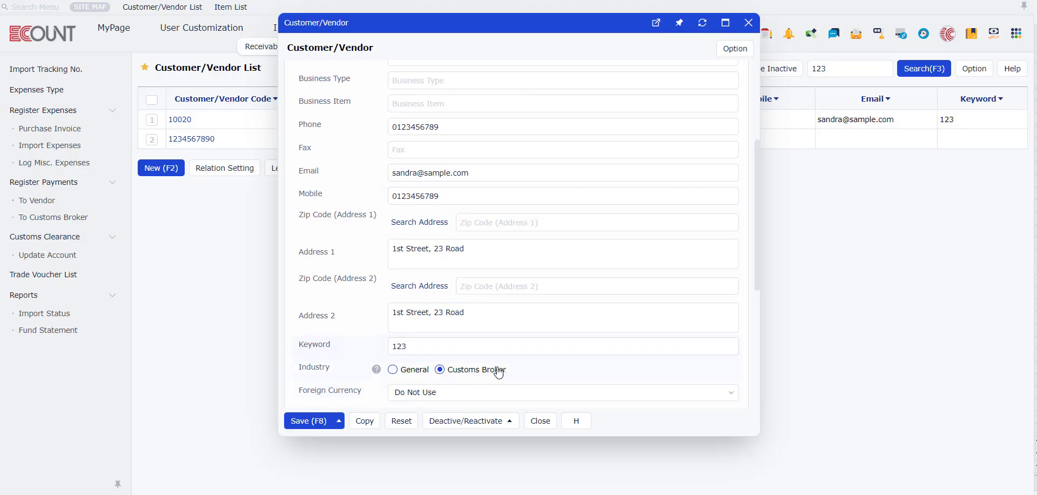
pyautogui.scroll(-3, 439, 381)
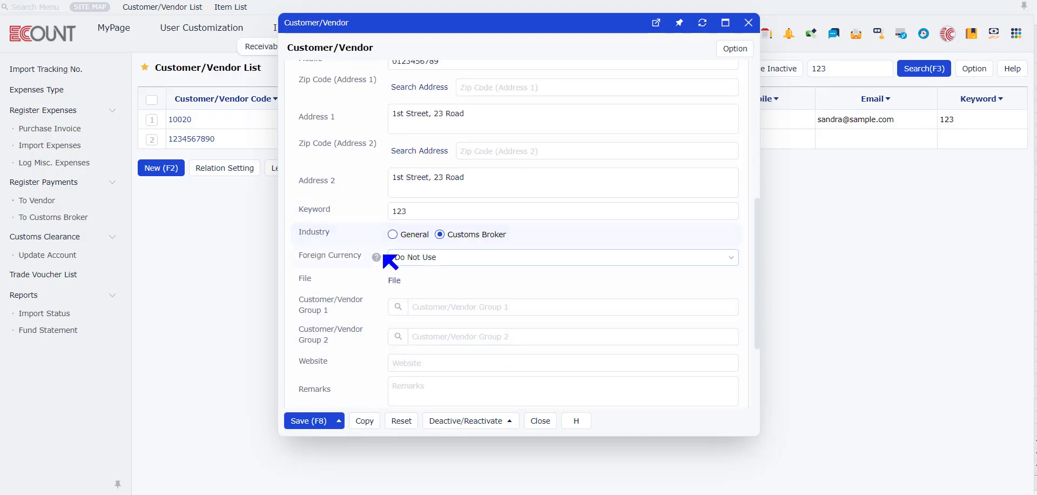
pyautogui.moveTo(298, 255); pyautogui.dragTo(354, 257)
pyautogui.click(425, 259)
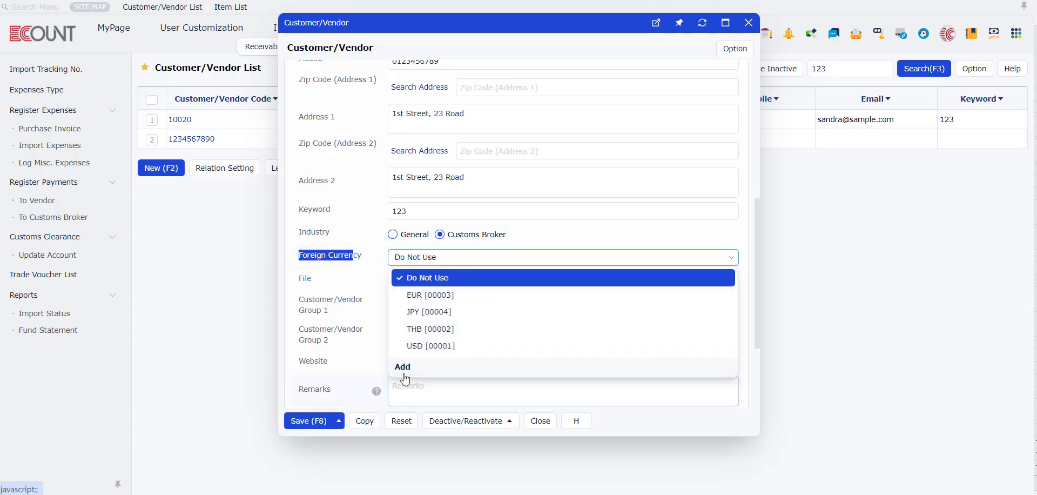
pyautogui.click(321, 275)
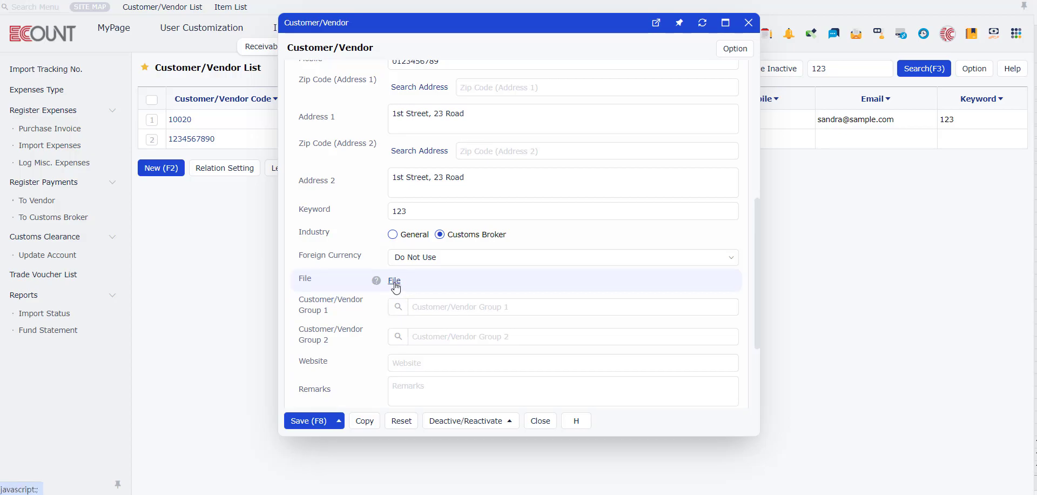
pyautogui.scroll(-3, 396, 288)
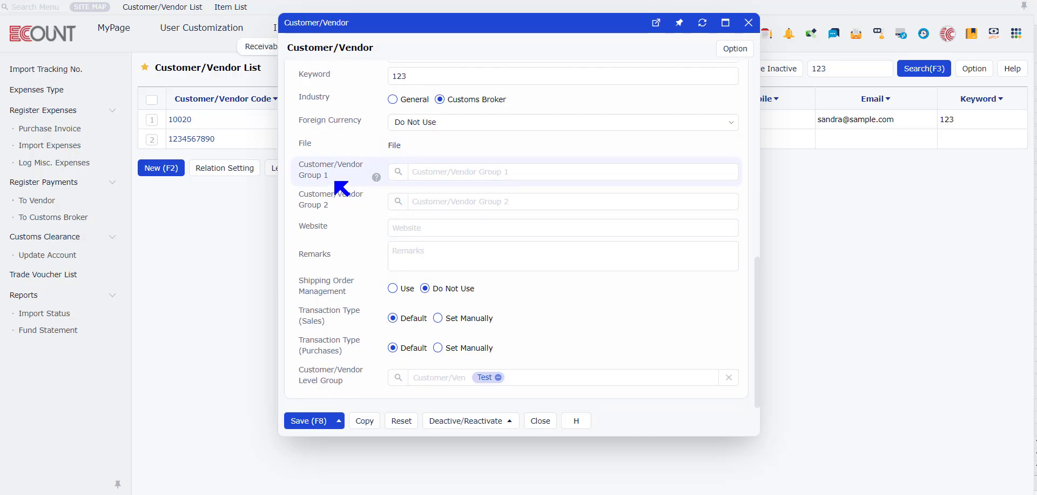
pyautogui.click(398, 171)
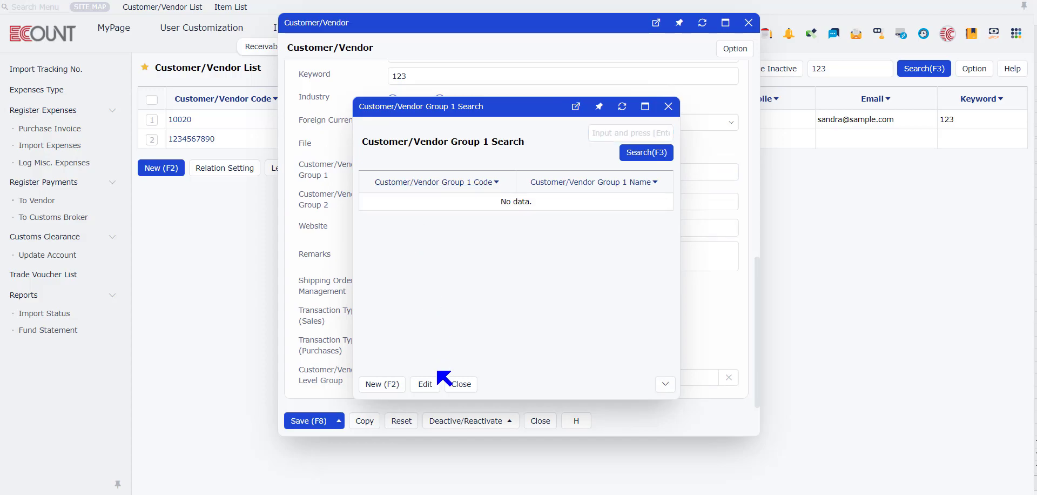
pyautogui.click(372, 384)
pyautogui.scroll(-1, 438, 260)
pyautogui.click(444, 257)
pyautogui.click(367, 296)
pyautogui.click(461, 384)
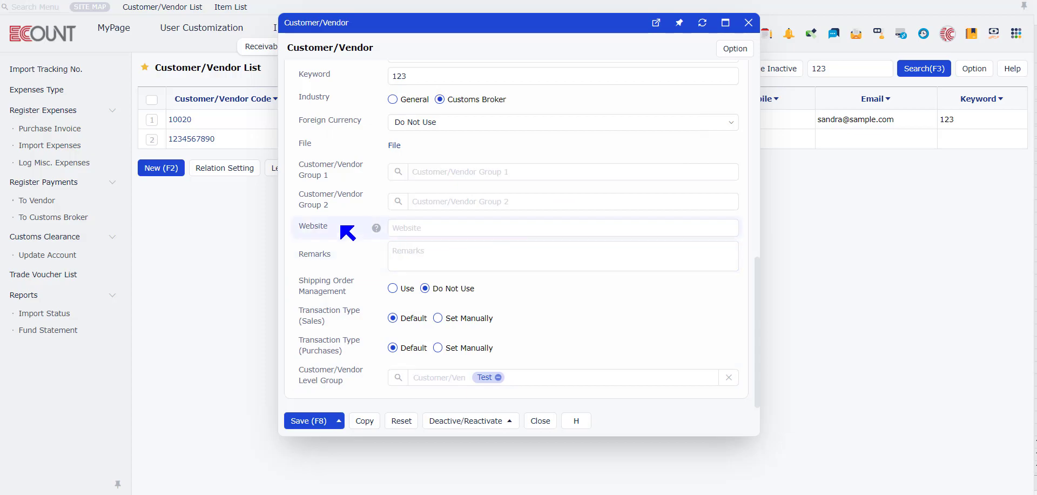
pyautogui.click(432, 228)
pyautogui.click(455, 257)
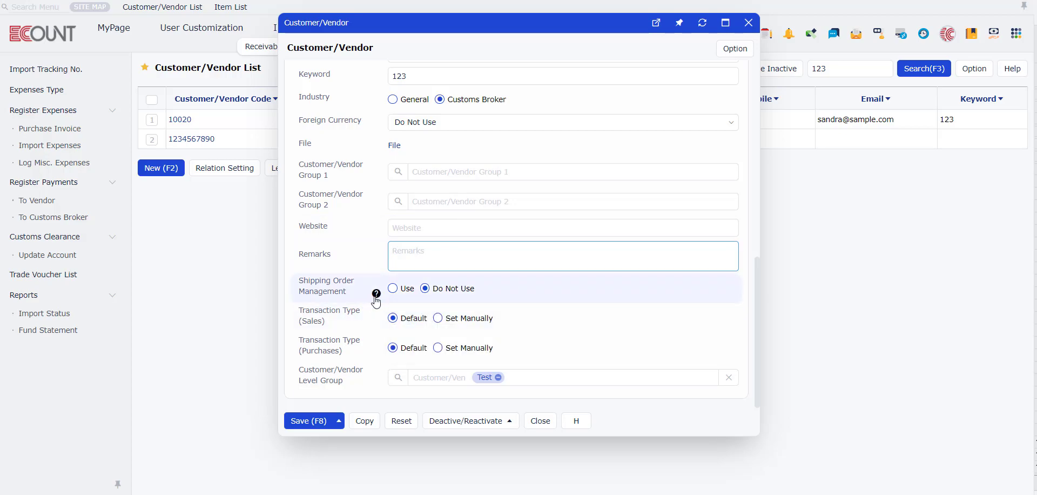
# Turn on Use for Shipping Order Management for 1st Street
pyautogui.scroll(2, 367, 303)
pyautogui.scroll(7, 368, 304)
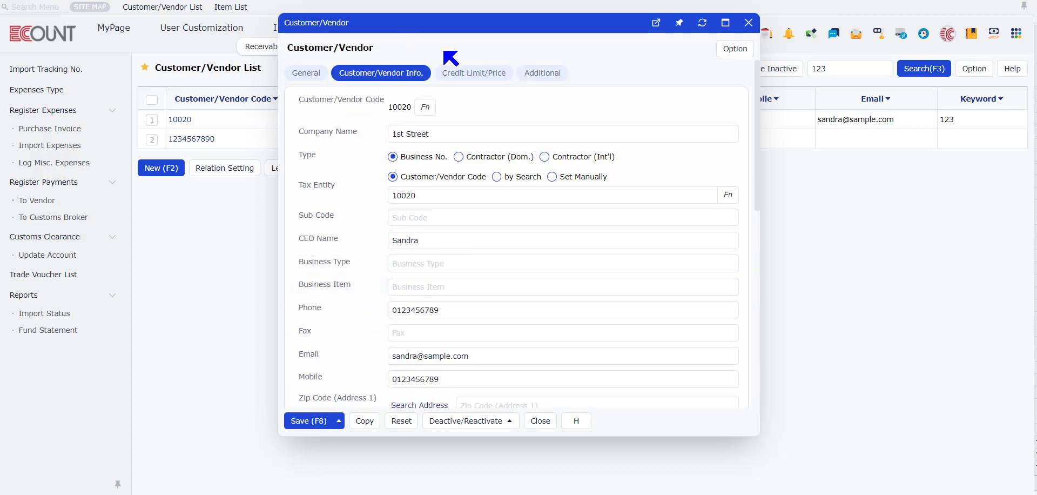
pyautogui.scroll(-8, 518, 208)
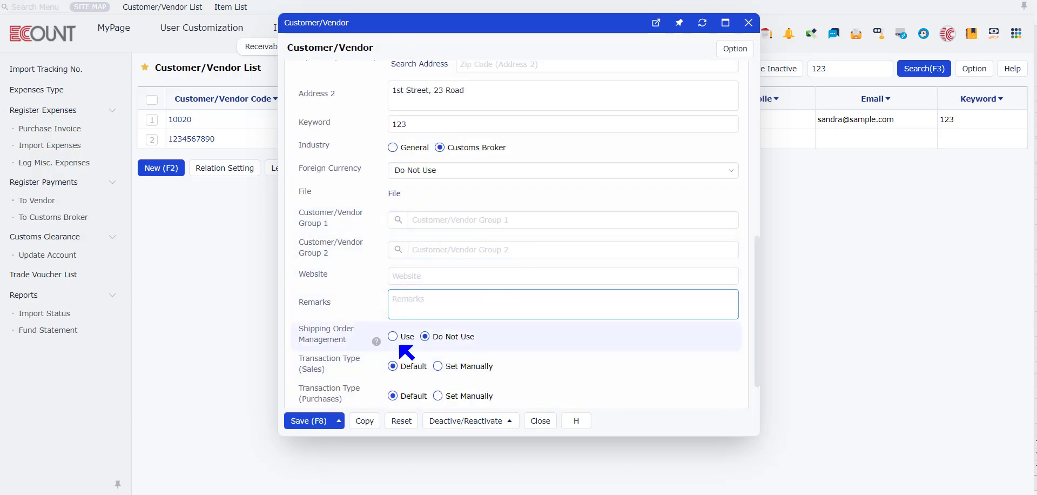
pyautogui.click(393, 336)
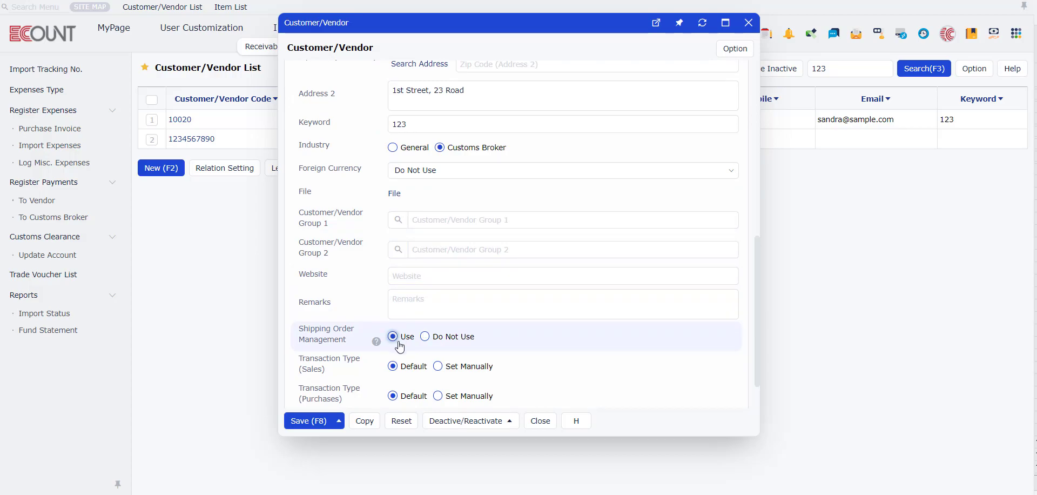
# Set both Sales and Purchases transaction types to Set Manually, keeping Taxable
pyautogui.scroll(-1, 399, 332)
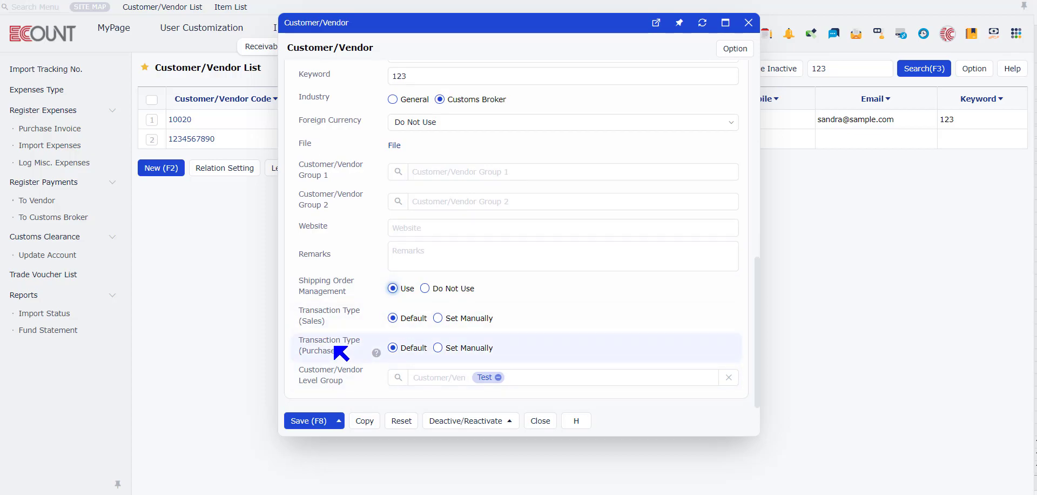
pyautogui.click(438, 318)
pyautogui.click(438, 347)
pyautogui.click(592, 322)
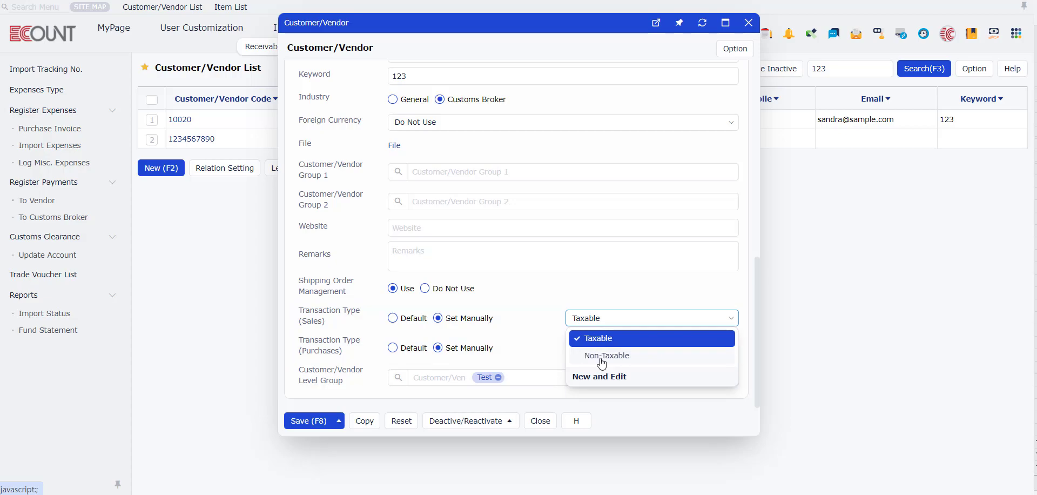
pyautogui.click(311, 339)
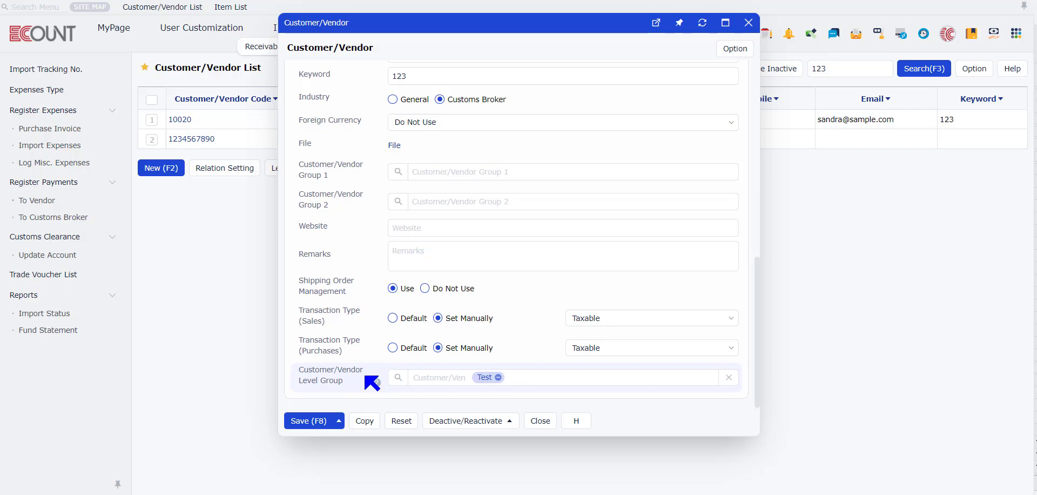
# Remove the Test level group from 1st Street
pyautogui.click(397, 380)
pyautogui.click(398, 377)
pyautogui.click(498, 377)
# In the level group tree, create groups 02 Asia and 03 Europe directly under root
pyautogui.click(398, 376)
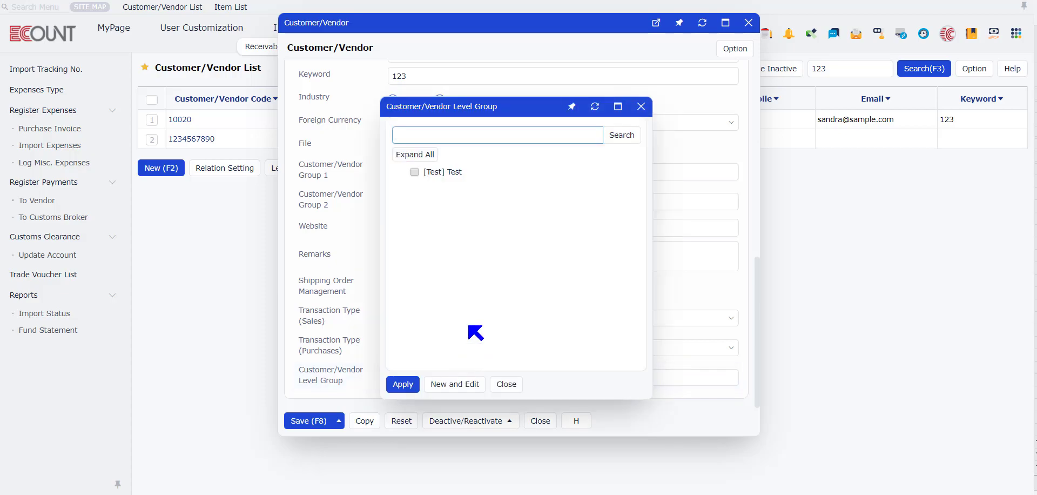
pyautogui.click(456, 384)
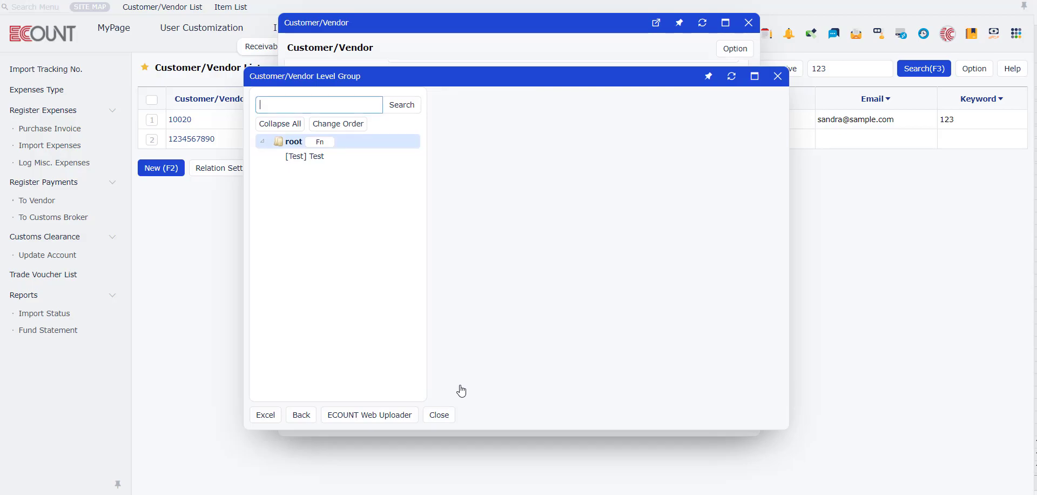
pyautogui.click(365, 144)
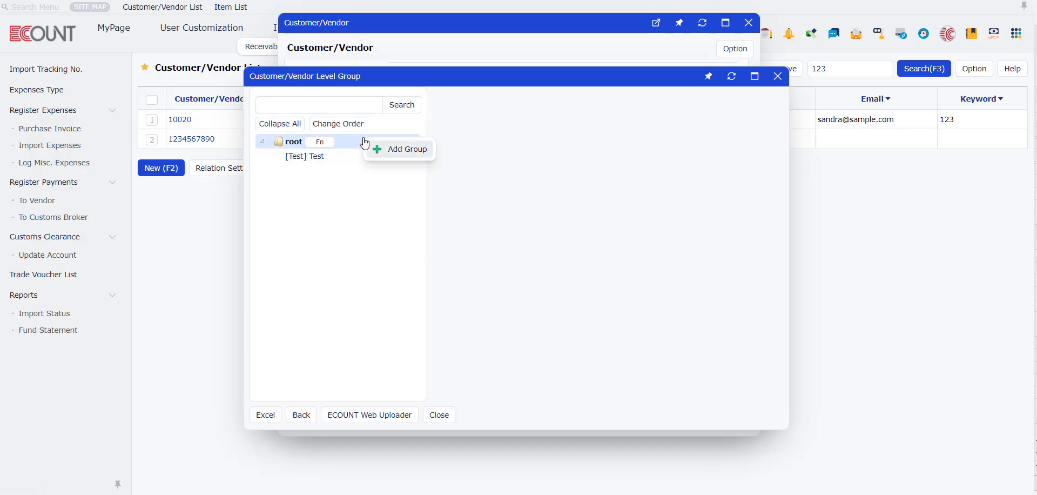
pyautogui.click(378, 146)
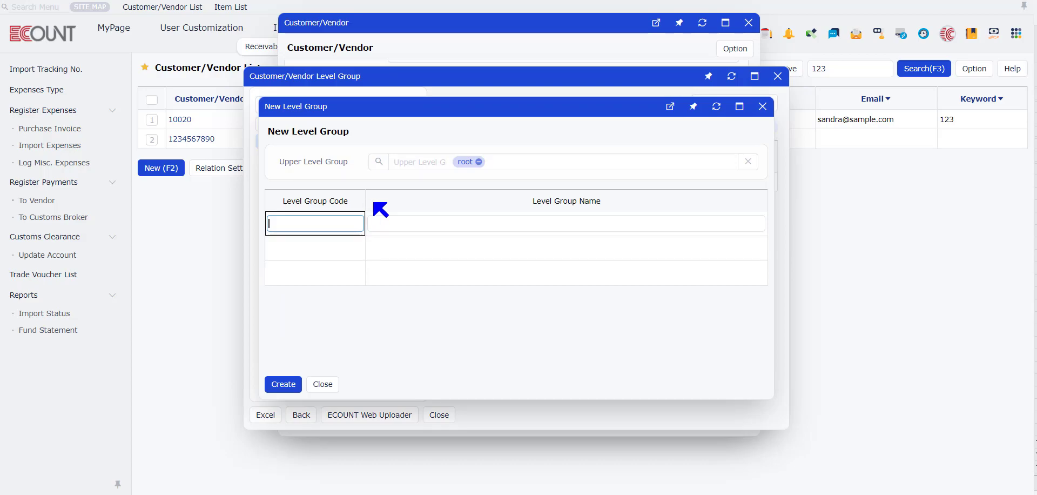
pyautogui.click(342, 247)
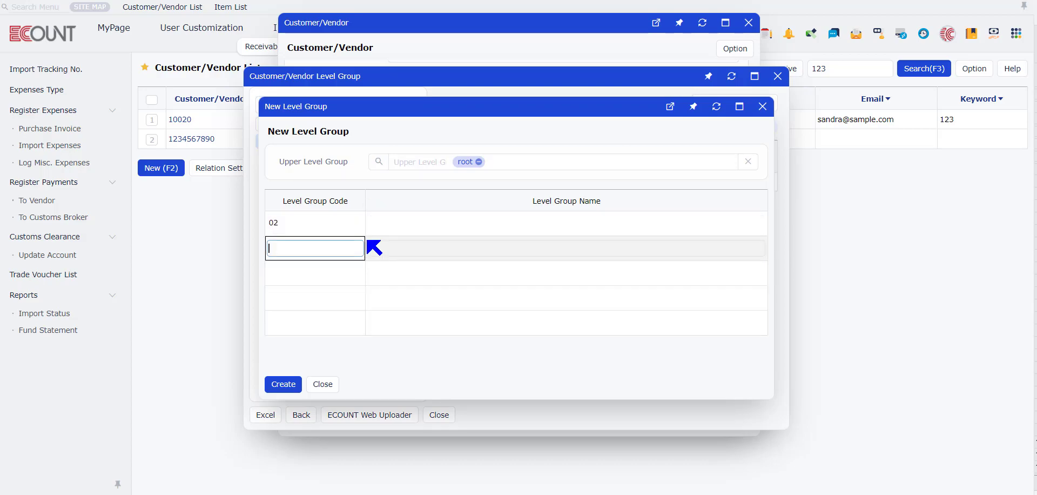
pyautogui.click(469, 223)
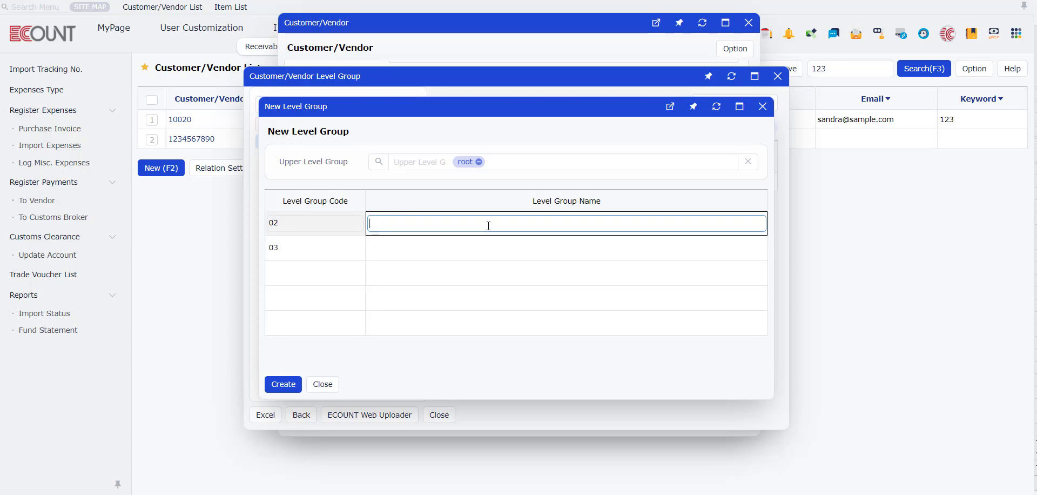
pyautogui.write('Asia')
pyautogui.press('Return')
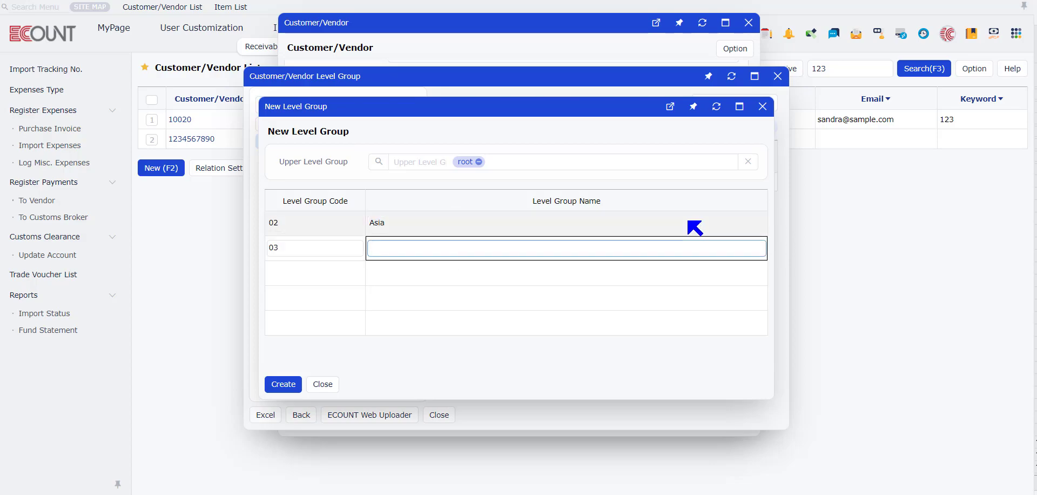
pyautogui.write('Europe')
pyautogui.click(275, 383)
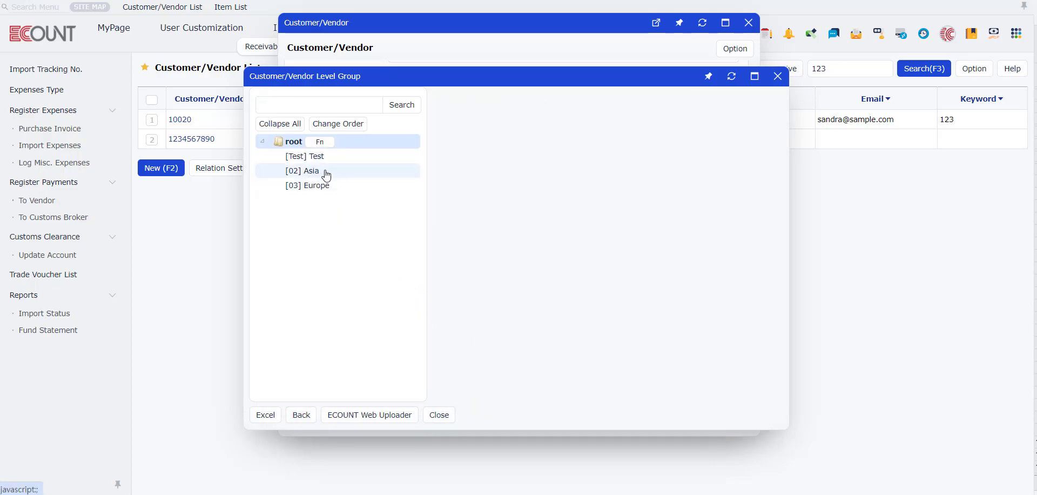
# Add subgroup code 001 named Korea under [02] Asia and create it
pyautogui.click(326, 175)
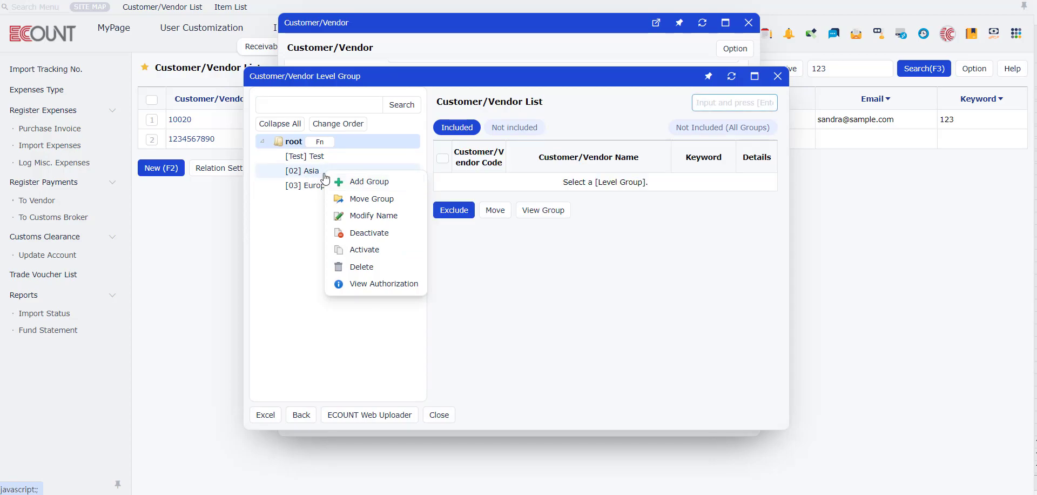
pyautogui.click(364, 182)
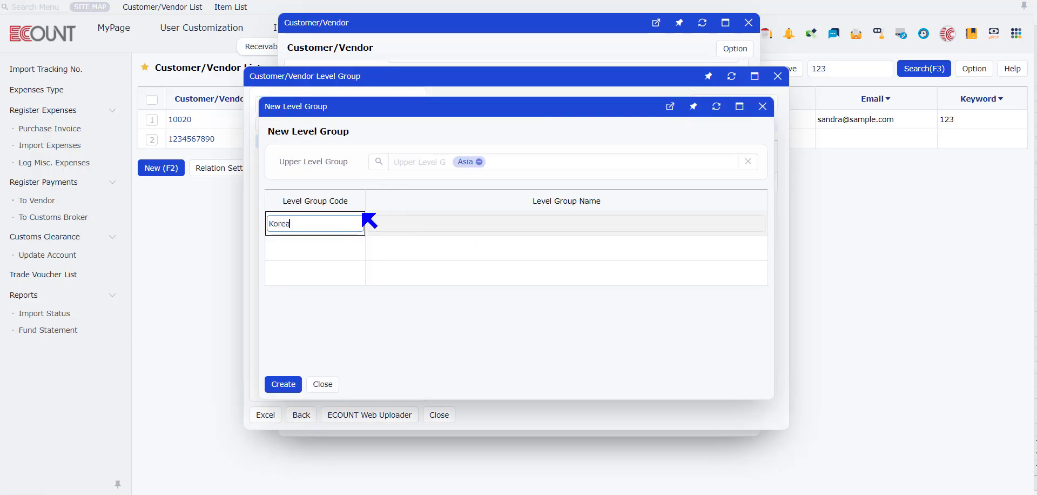
pyautogui.press('Tab')
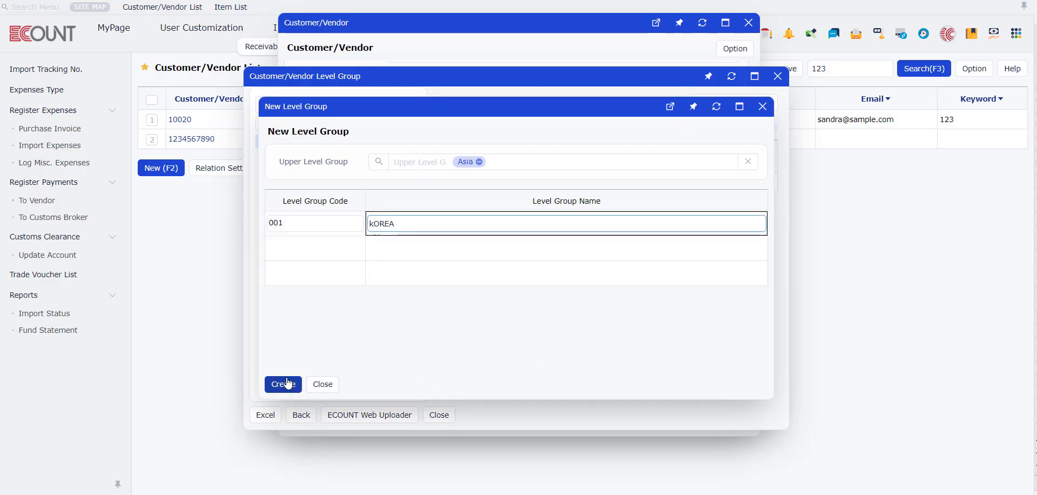
pyautogui.moveTo(445, 221); pyautogui.dragTo(154, 192)
pyautogui.press('capslock')
pyautogui.write('Kore')
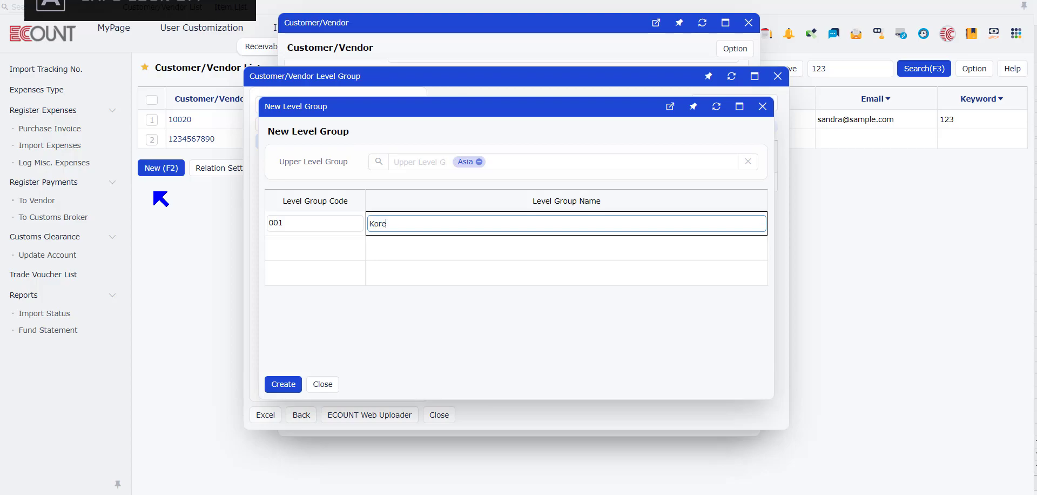
pyautogui.write('a')
pyautogui.click(283, 384)
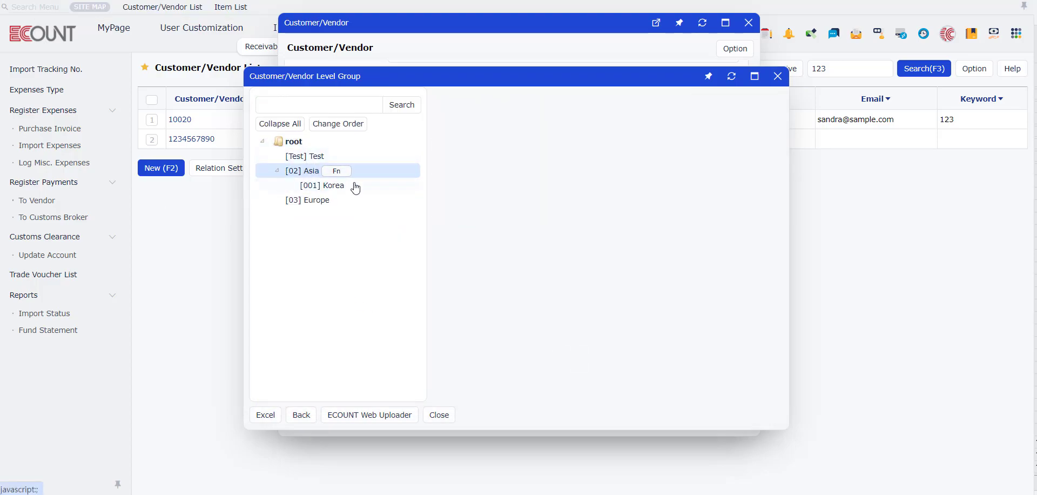
# Include 10020 1st Street in the [001] Korea group, then close the level group window
pyautogui.click(365, 188)
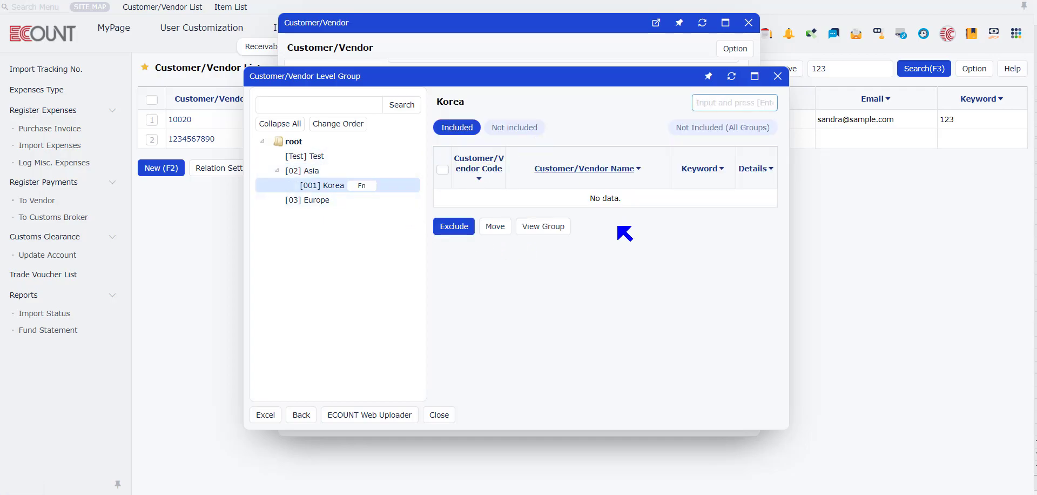
pyautogui.click(524, 129)
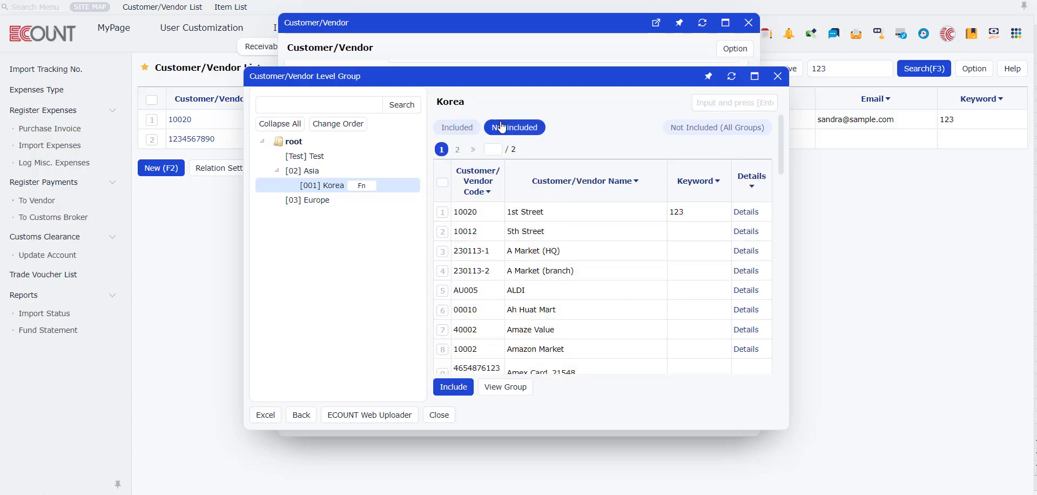
pyautogui.click(442, 211)
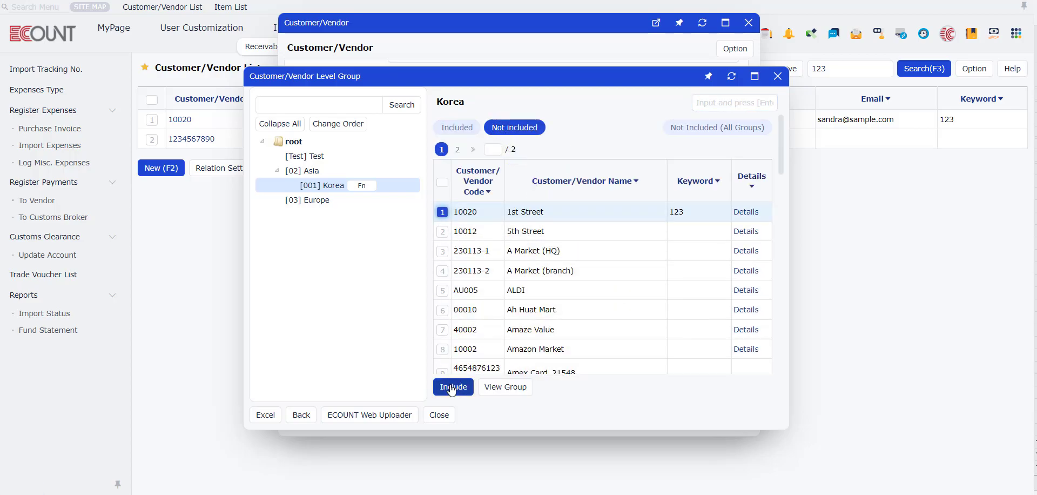
pyautogui.click(471, 394)
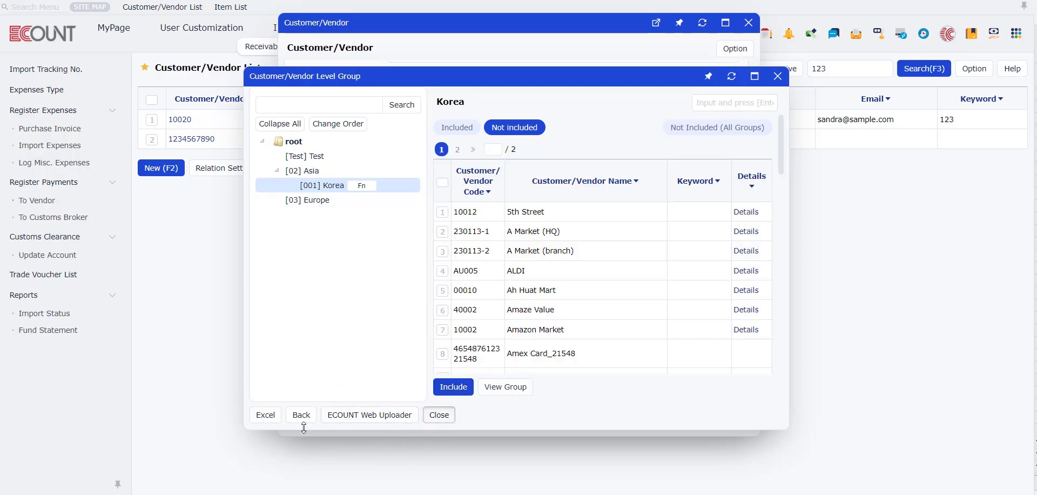
pyautogui.click(439, 414)
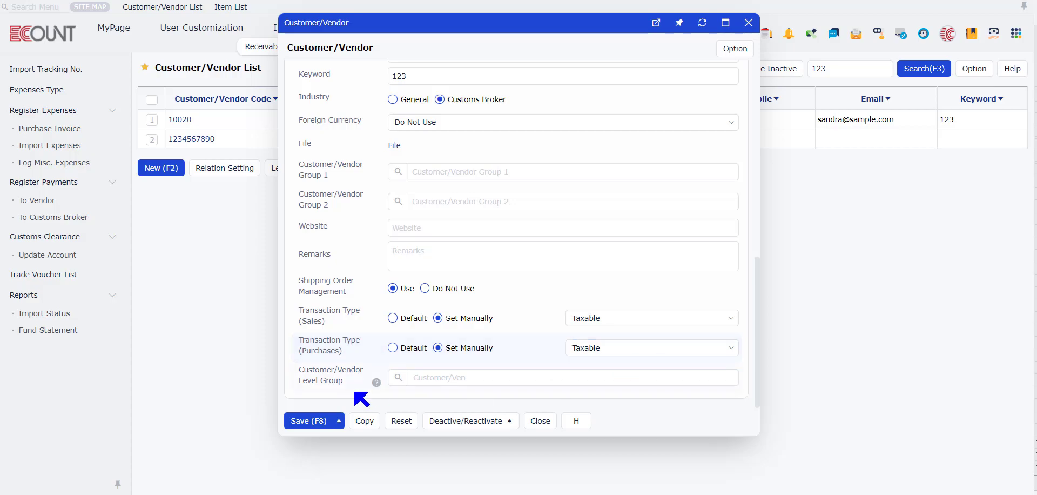